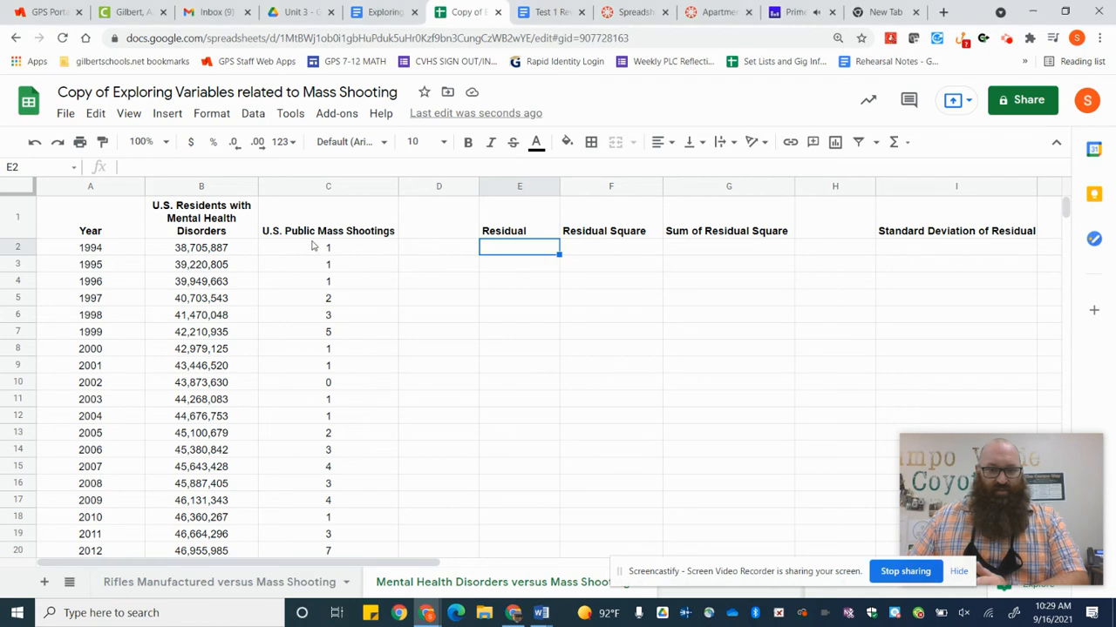
Step: Insert a scatter chart from B1:C24, plotting U.S. public mass shootings against residents with mental health disorders
{"action": "left_click", "coordinate": [281, 250]}
{"action": "left_click", "coordinate": [206, 220]}
{"action": "left_click_drag", "start_coordinate": [280, 273], "coordinate": [345, 478]}
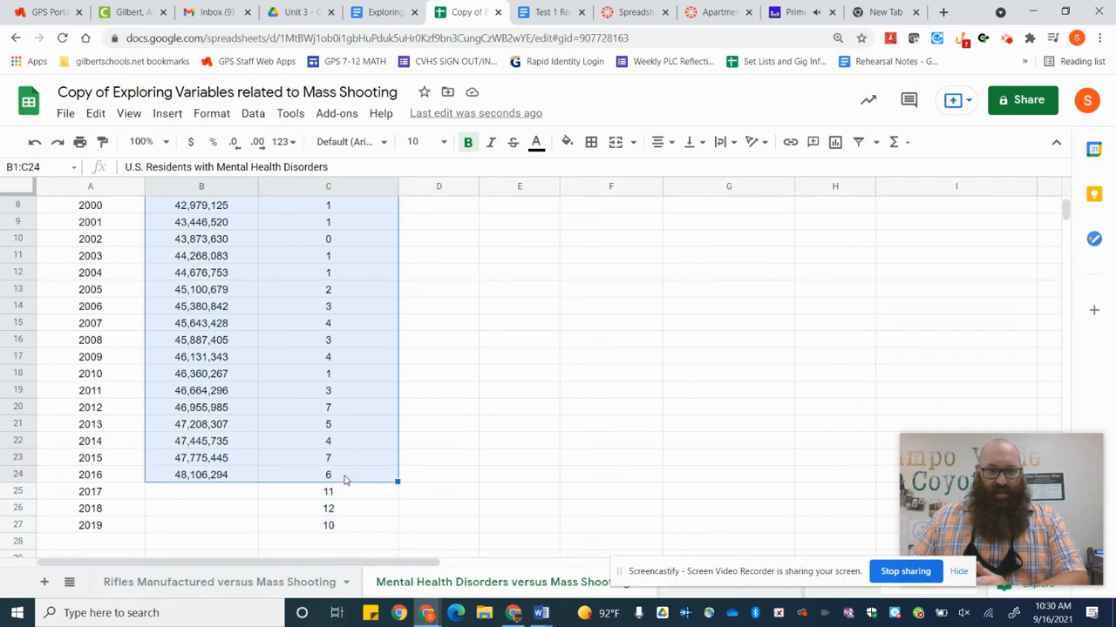
{"action": "left_click", "coordinate": [169, 114]}
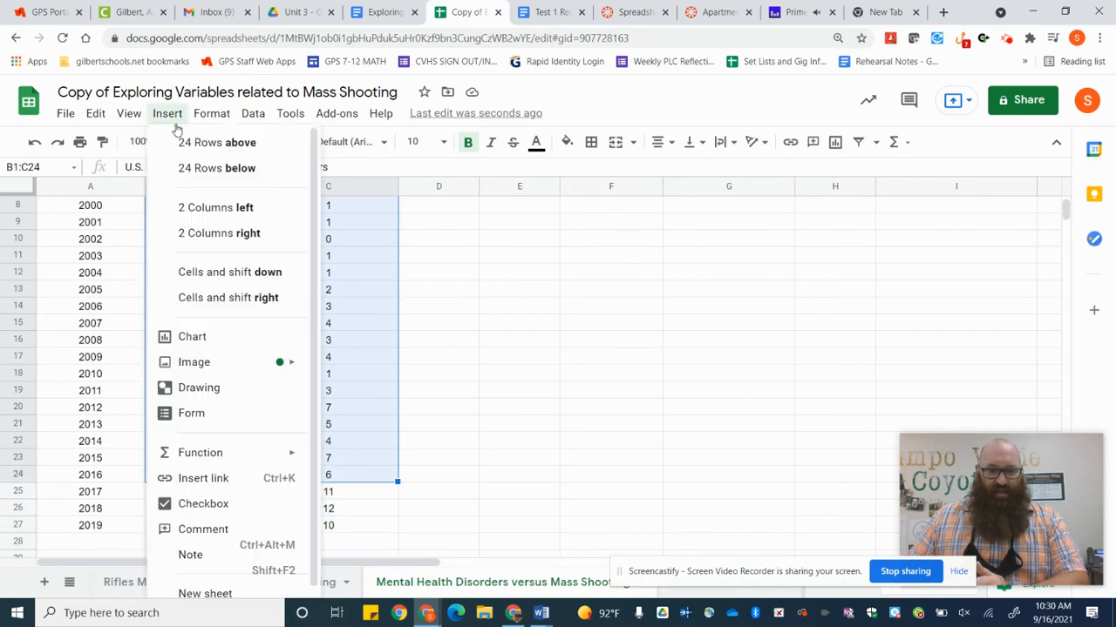
{"action": "left_click", "coordinate": [194, 337]}
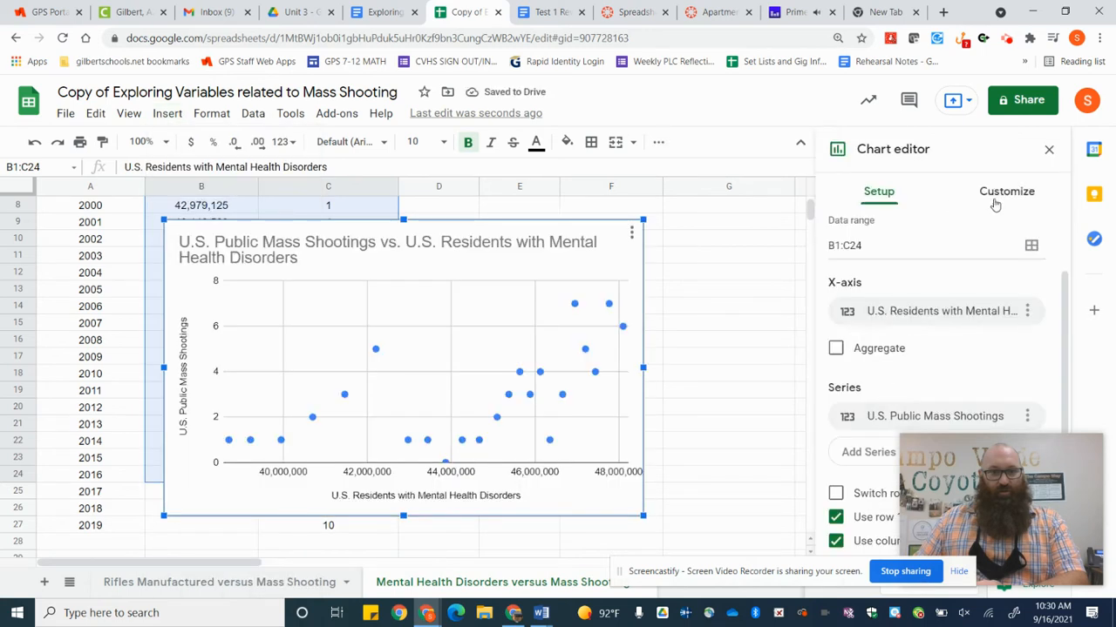
{"action": "scroll", "coordinate": [903, 268], "scroll_direction": "up", "scroll_amount": 2}
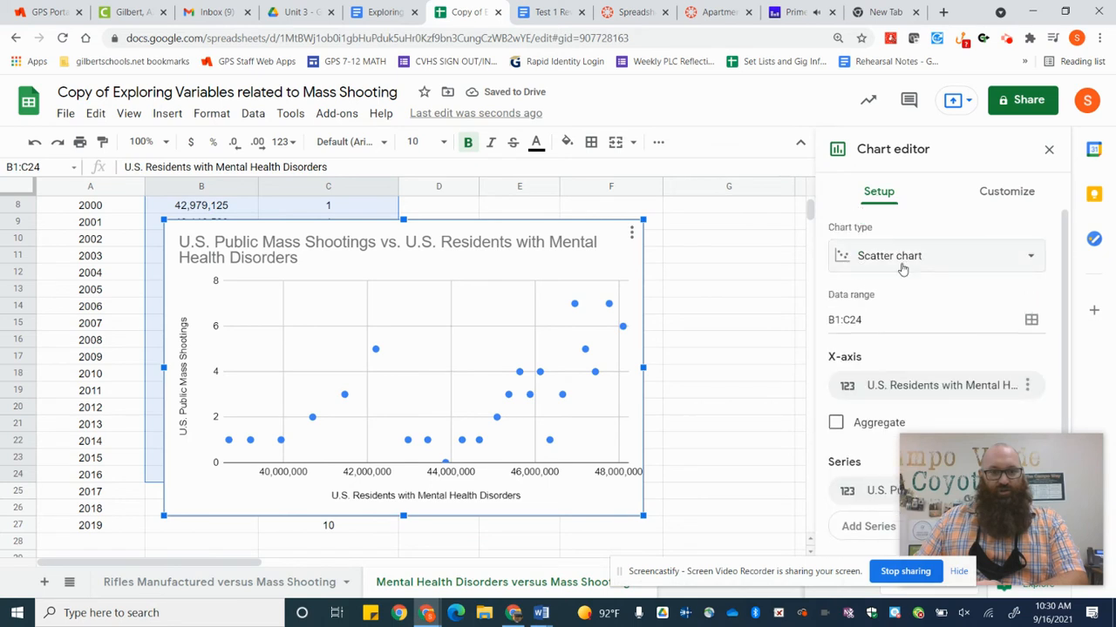
Step: Add a trendline to the U.S. Public Mass Shootings series of the scatter chart
{"action": "left_click", "coordinate": [995, 195]}
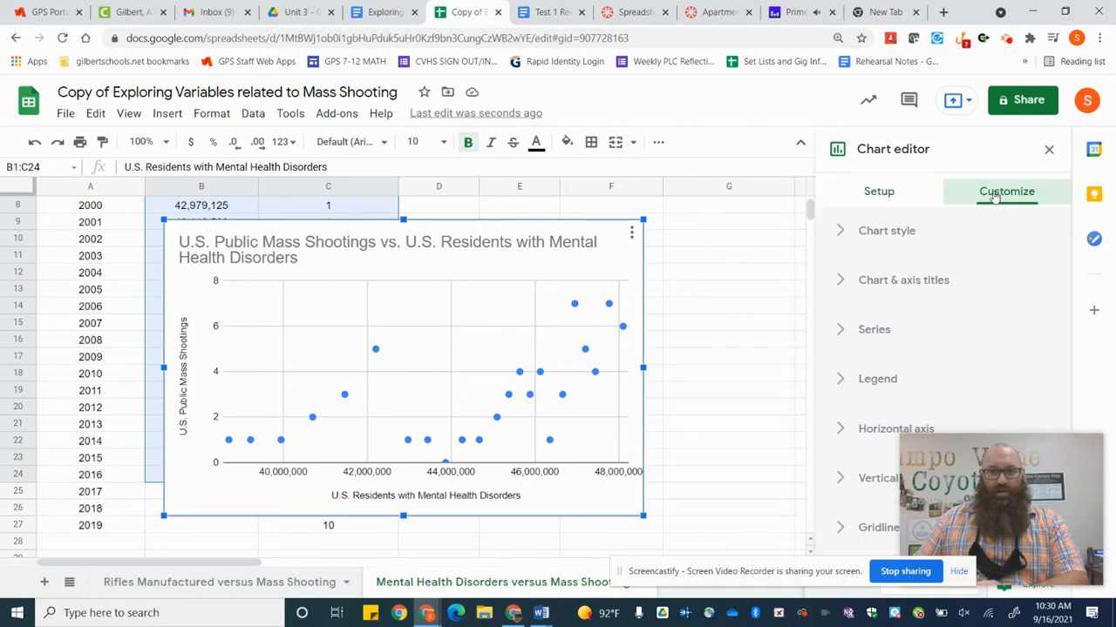
{"action": "left_click", "coordinate": [879, 330]}
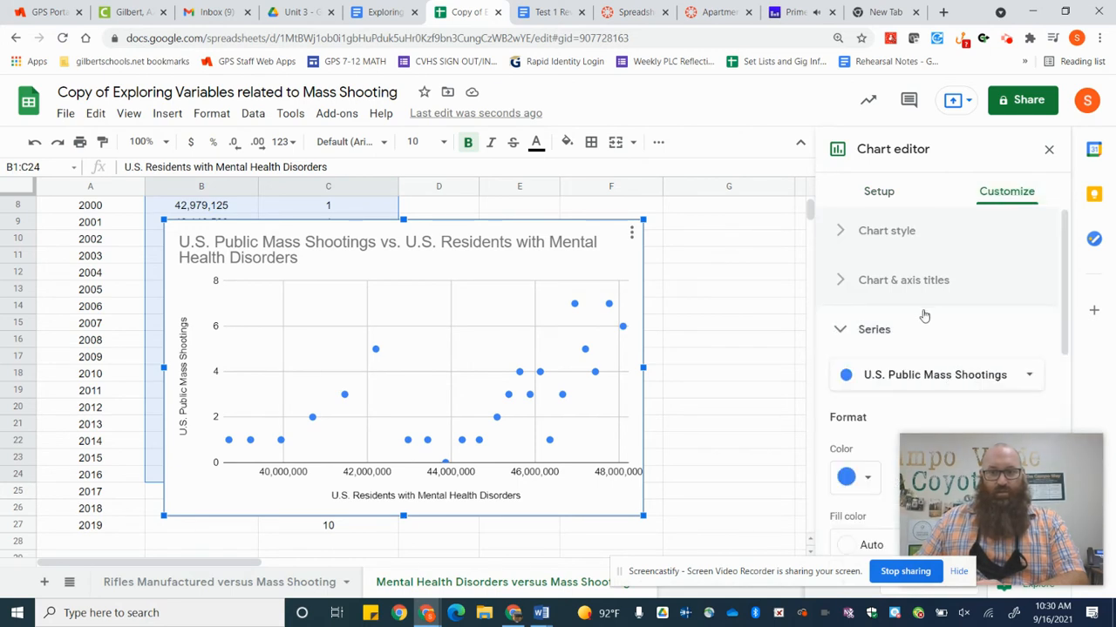
{"action": "scroll", "coordinate": [926, 319], "scroll_direction": "down", "scroll_amount": 5}
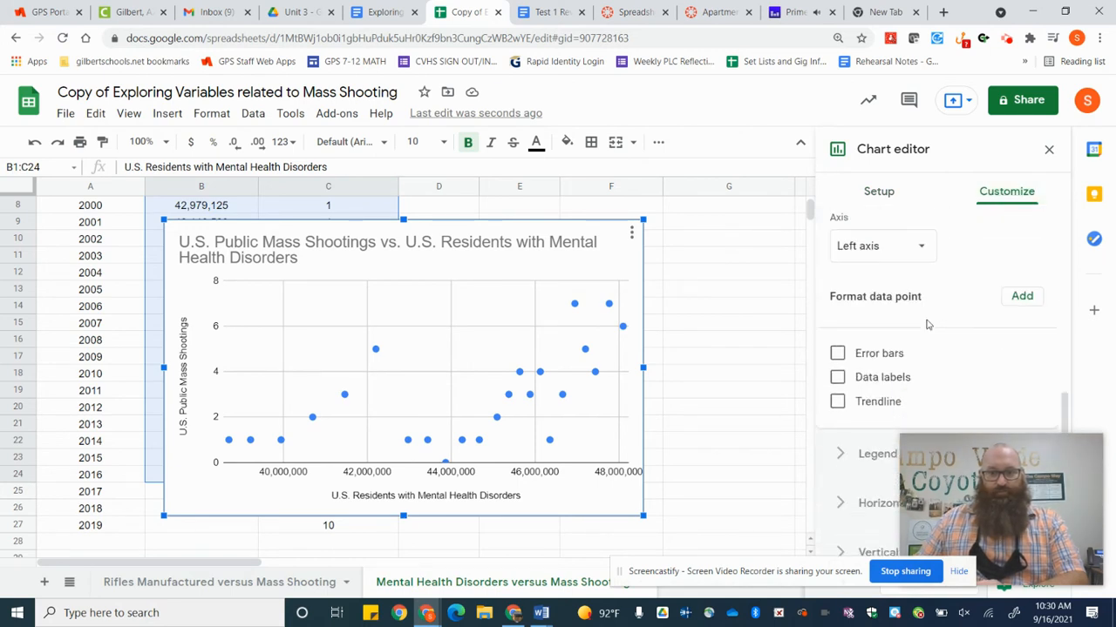
{"action": "scroll", "coordinate": [927, 325], "scroll_direction": "down", "scroll_amount": 1}
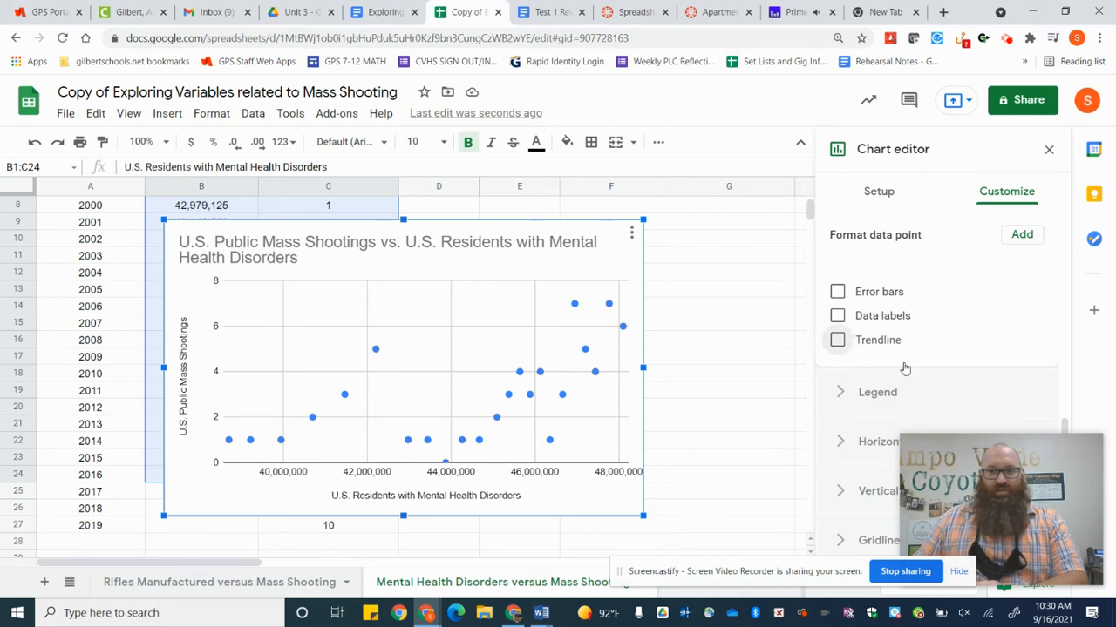
{"action": "left_click", "coordinate": [917, 344]}
{"action": "scroll", "coordinate": [924, 344], "scroll_direction": "down", "scroll_amount": 4}
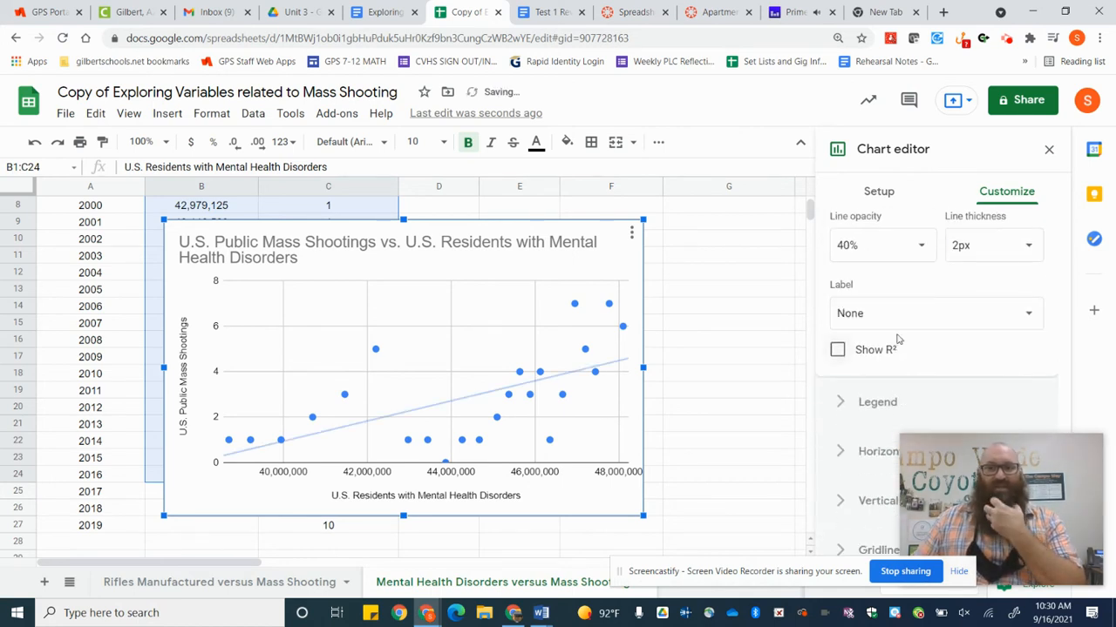
Step: Label the trendline with its equation, show its R² value, and close the chart editor
{"action": "left_click", "coordinate": [893, 317]}
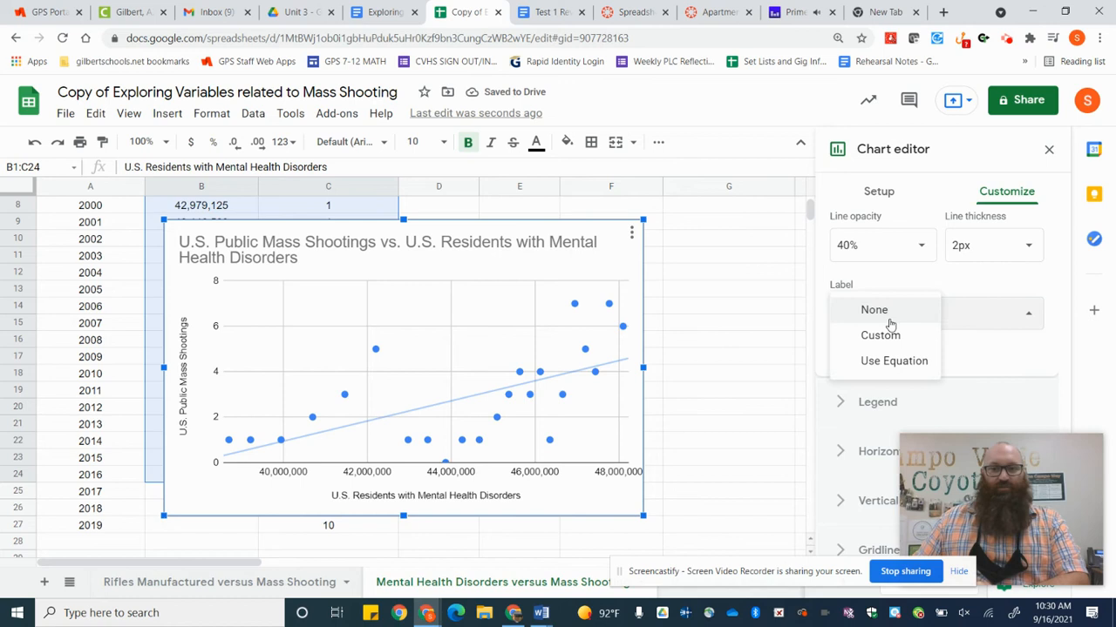
{"action": "left_click", "coordinate": [880, 370]}
{"action": "left_click", "coordinate": [838, 351]}
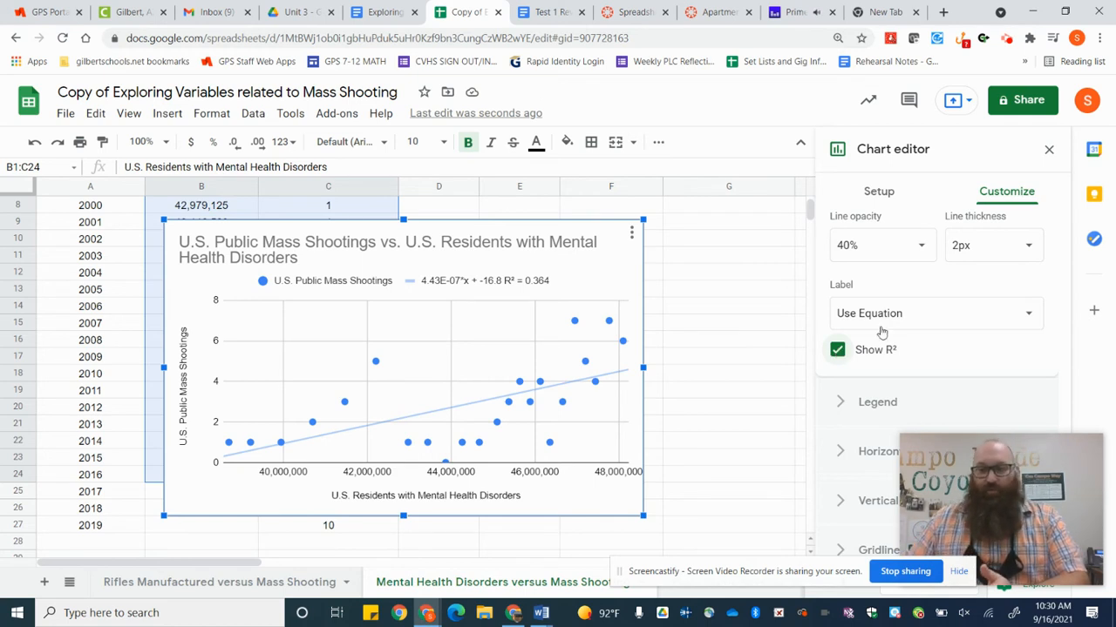
{"action": "left_click", "coordinate": [1048, 150]}
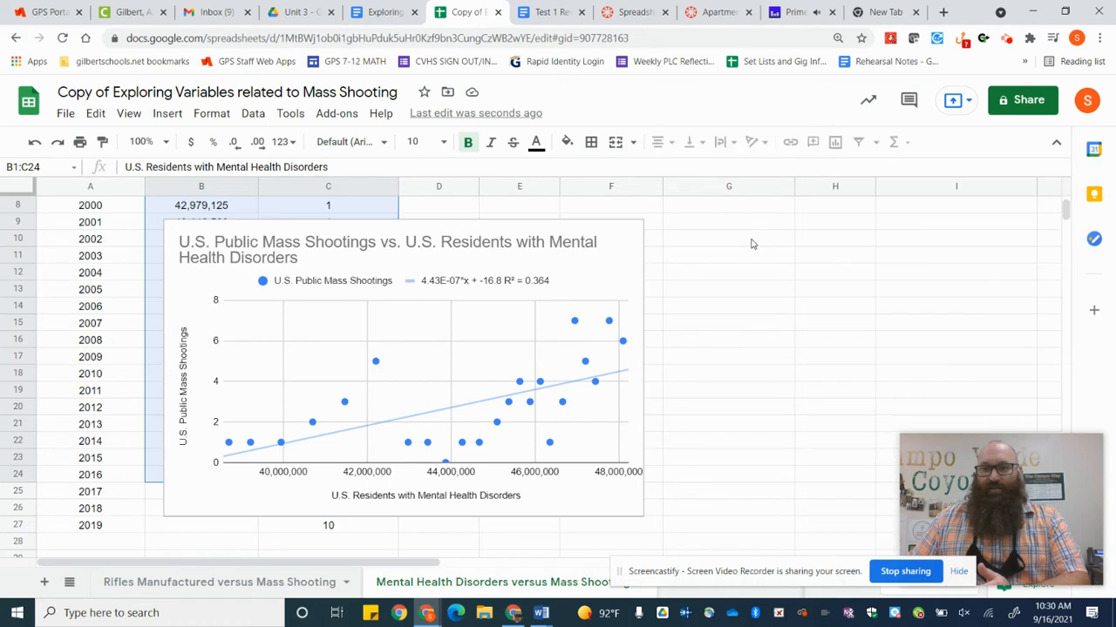
Step: Move the scatter chart clear of the data, just below the residual headers and starting near columns F and G
{"action": "left_click", "coordinate": [550, 238]}
{"action": "left_click_drag", "start_coordinate": [547, 247], "coordinate": [931, 234]}
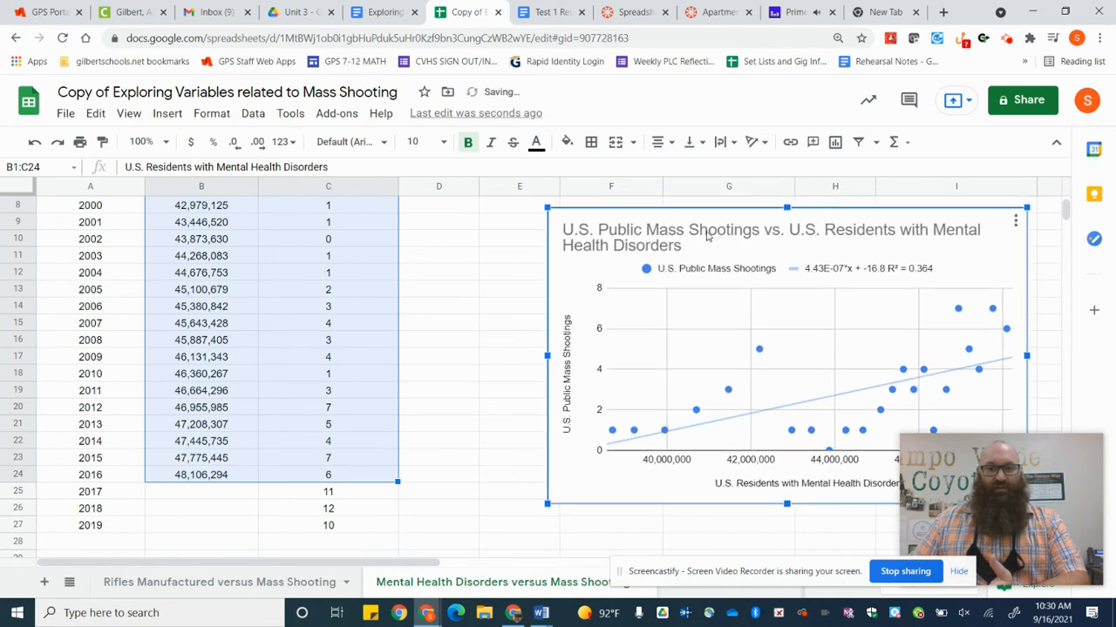
{"action": "left_click_drag", "start_coordinate": [710, 229], "coordinate": [759, 174]}
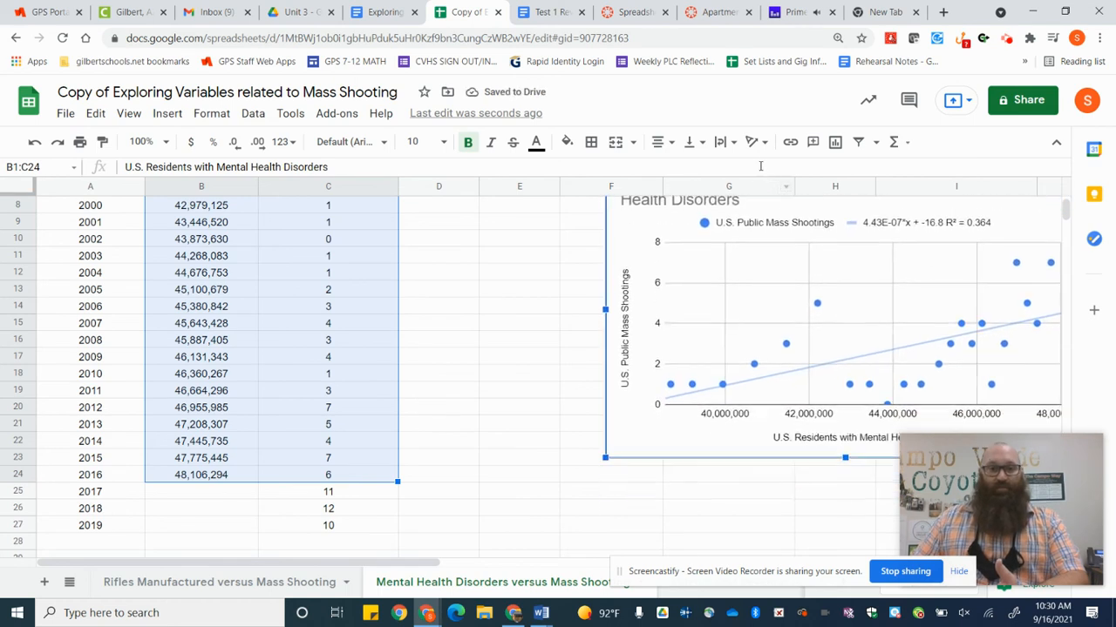
{"action": "scroll", "coordinate": [488, 315], "scroll_direction": "up", "scroll_amount": 3}
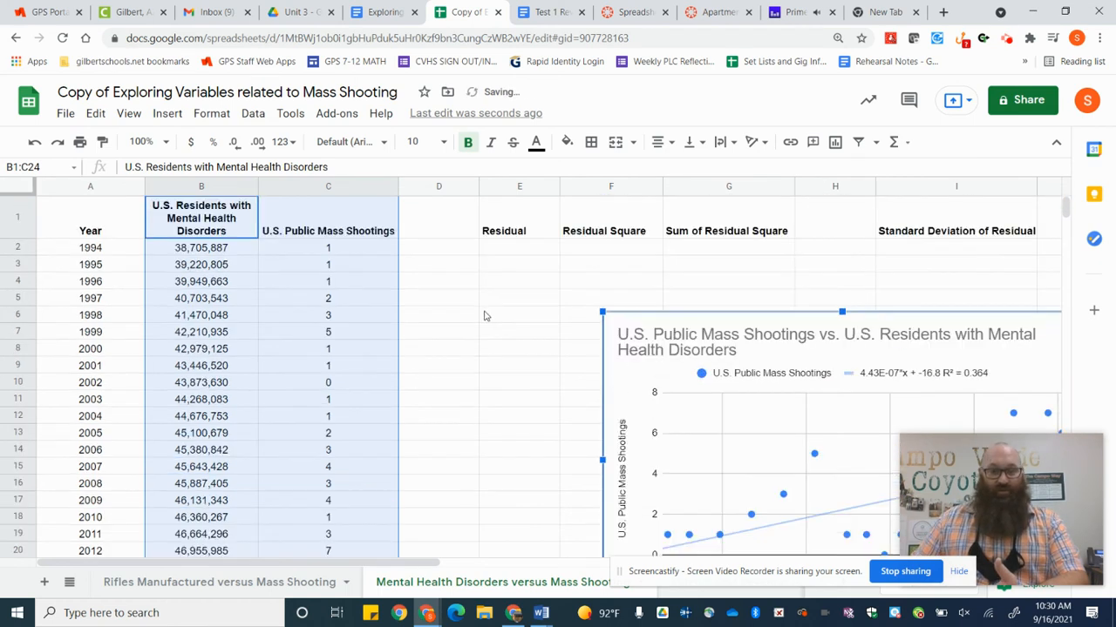
{"action": "left_click_drag", "start_coordinate": [668, 320], "coordinate": [688, 265]}
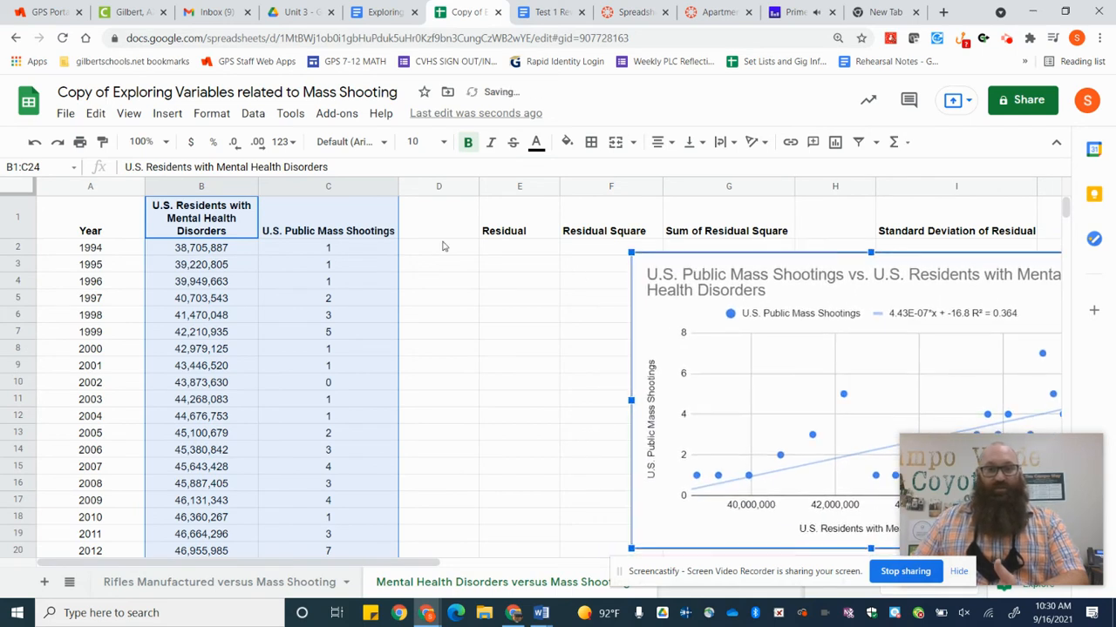
Step: Enter the header "Predicted Shootings" in D1 and widen column D to fit it
{"action": "left_click", "coordinate": [442, 233]}
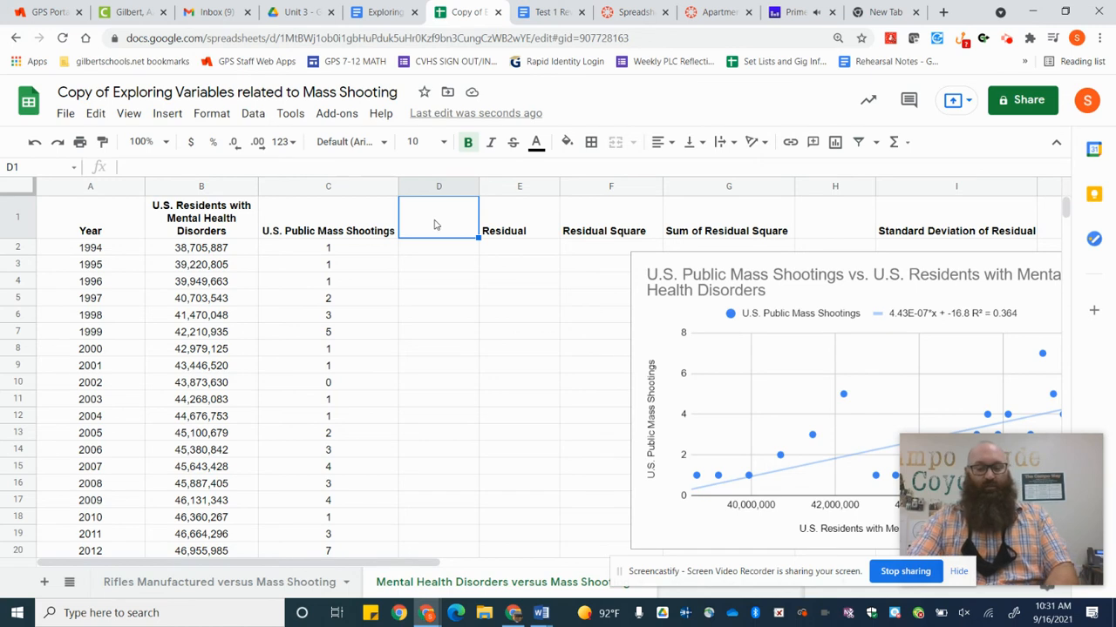
{"action": "type", "text": "Predicted "}
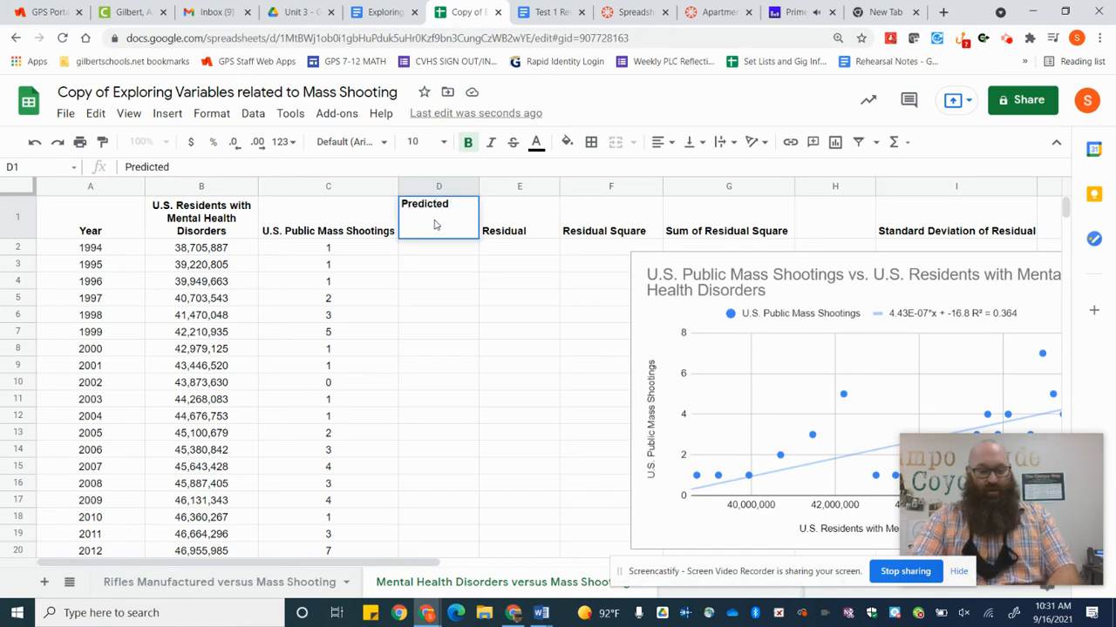
{"action": "type", "text": "Shootings"}
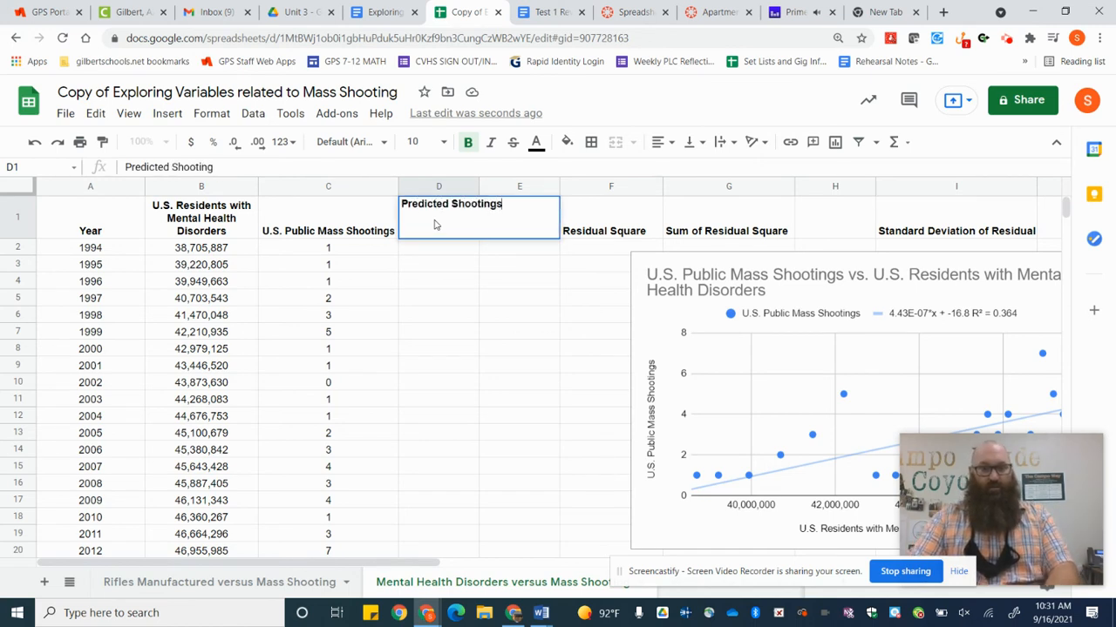
{"action": "key", "text": "Return"}
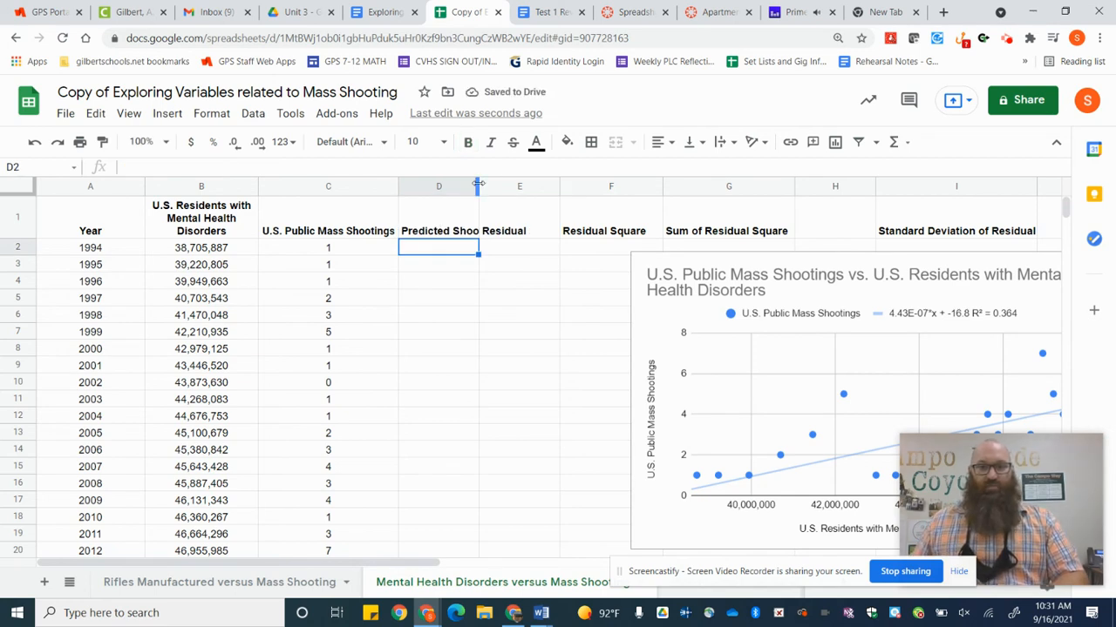
{"action": "left_click_drag", "start_coordinate": [477, 187], "coordinate": [517, 186]}
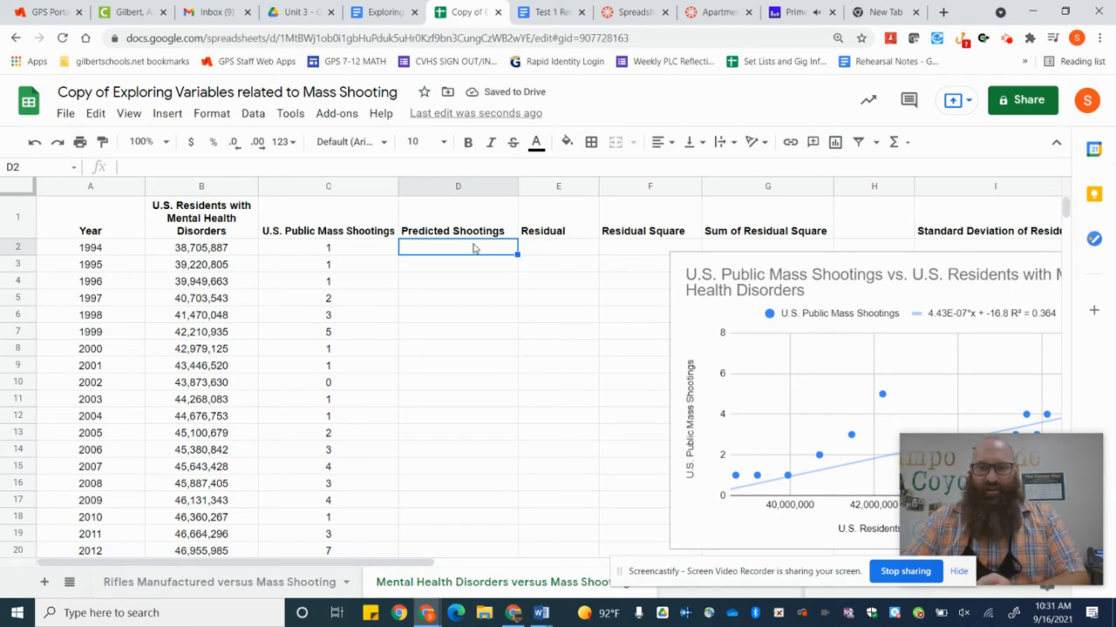
Step: Enter the regression formula =0.000000443*B2-16.8 in D2 to predict the 1994 shootings
{"action": "type", "text": "="}
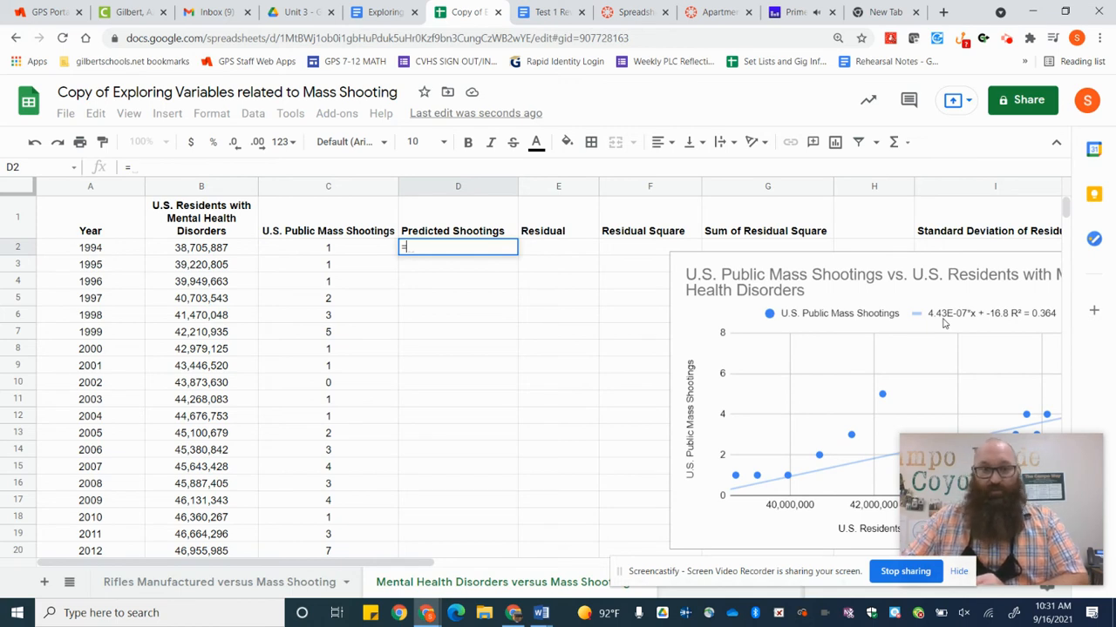
{"action": "type", "text": "0"}
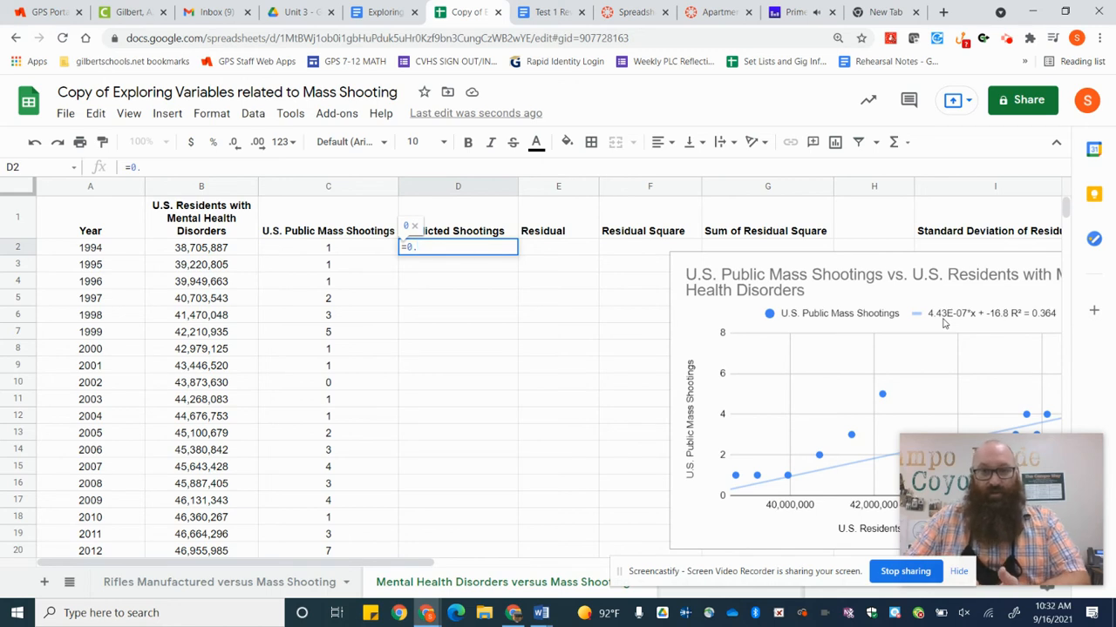
{"action": "type", "text": ".00000"}
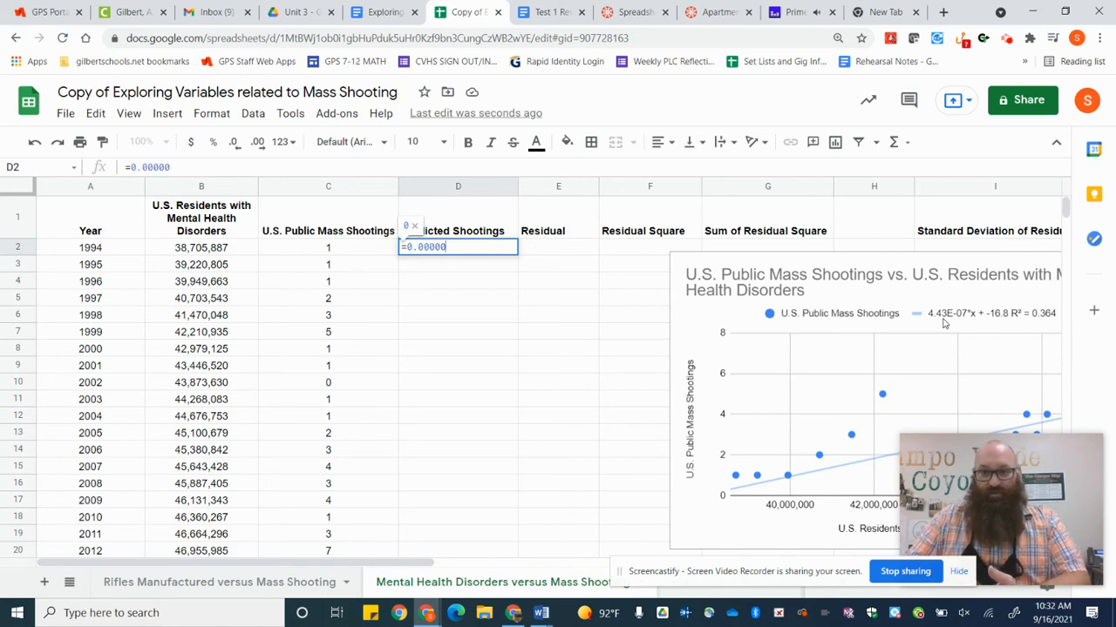
{"action": "type", "text": "0443"}
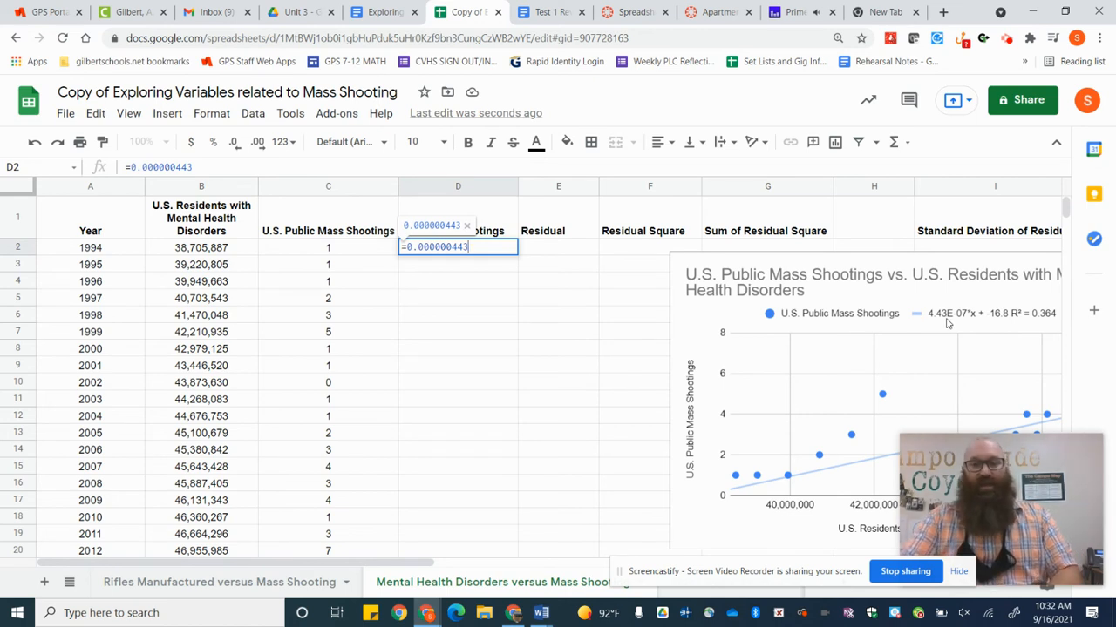
{"action": "type", "text": "*"}
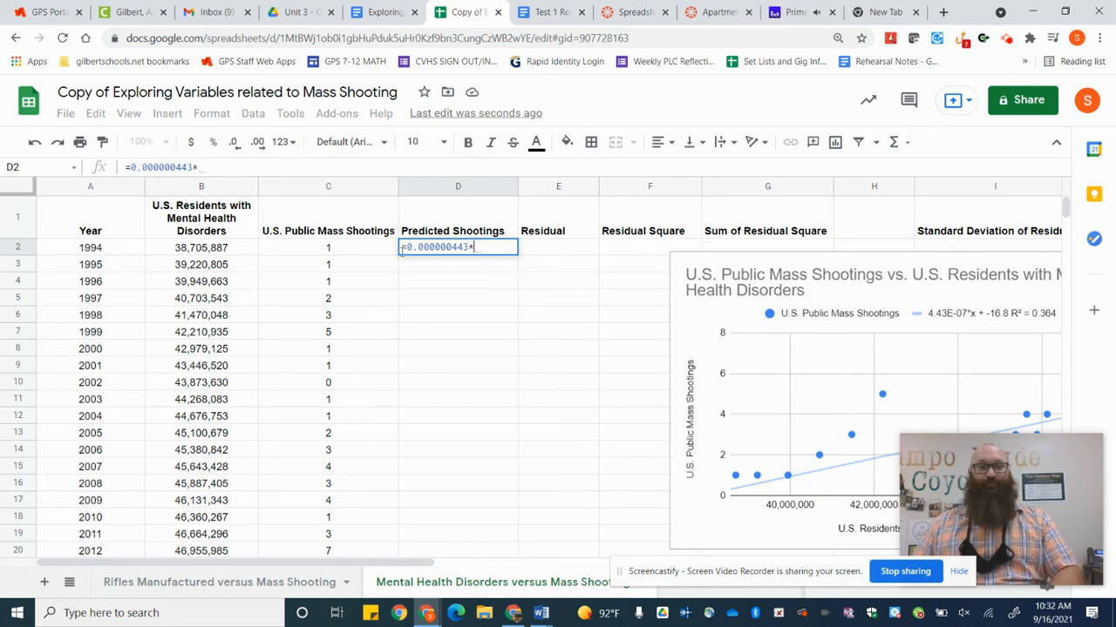
{"action": "left_click", "coordinate": [215, 251]}
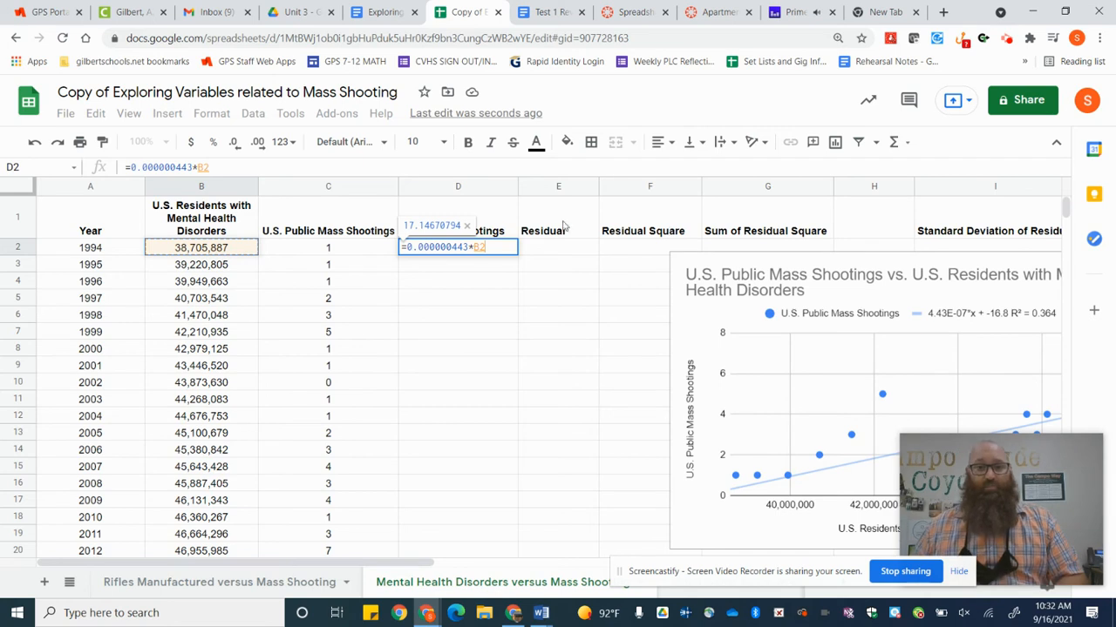
{"action": "type", "text": "-1"}
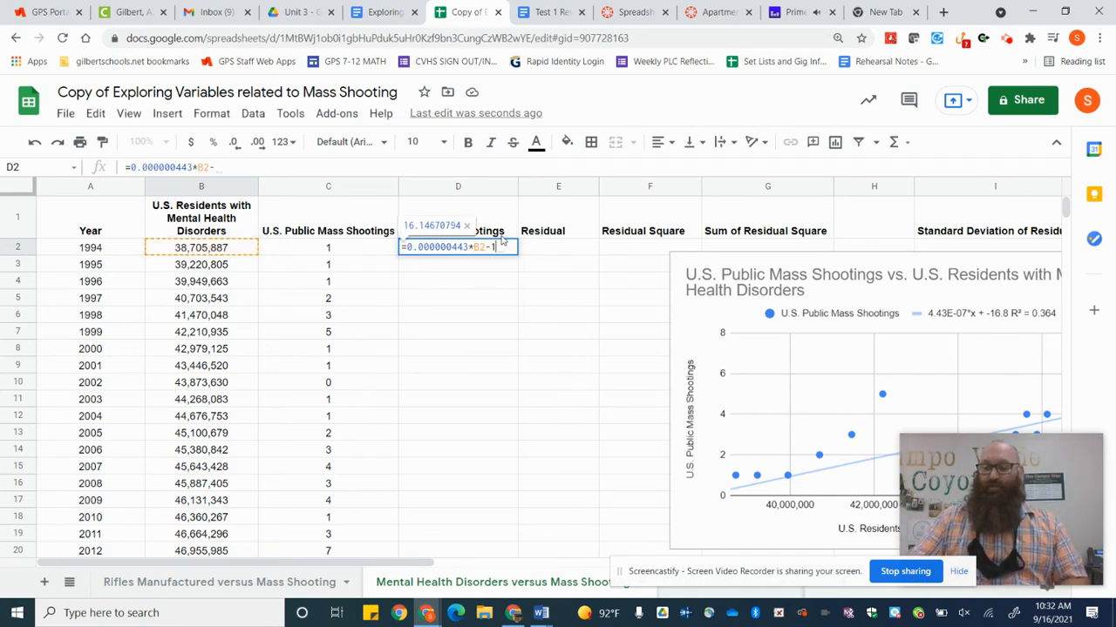
{"action": "type", "text": "6.8"}
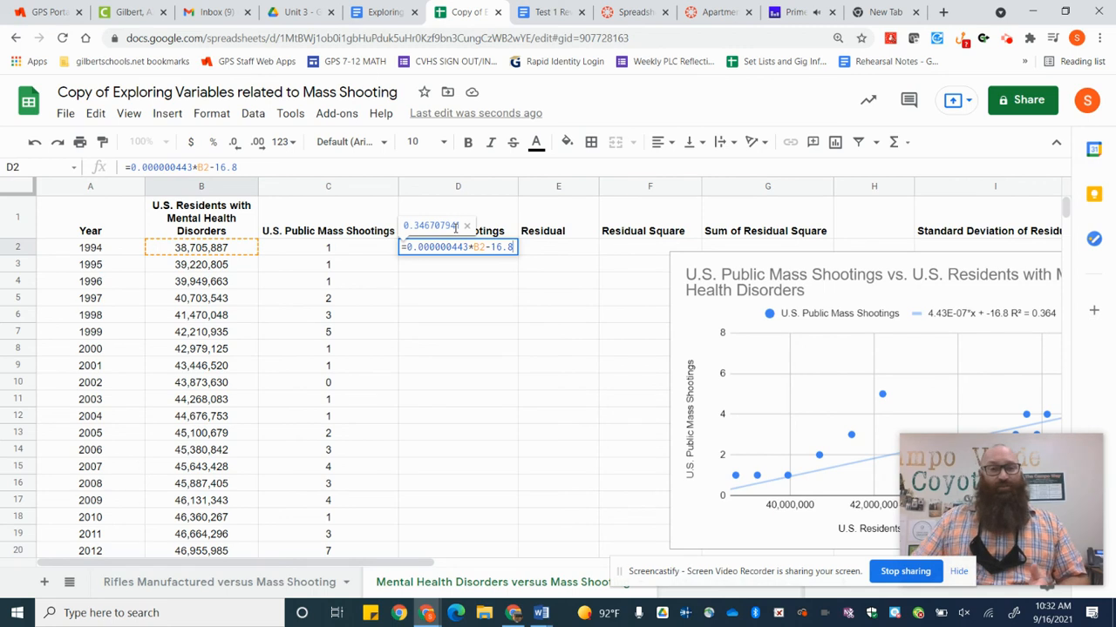
{"action": "key", "text": "Return"}
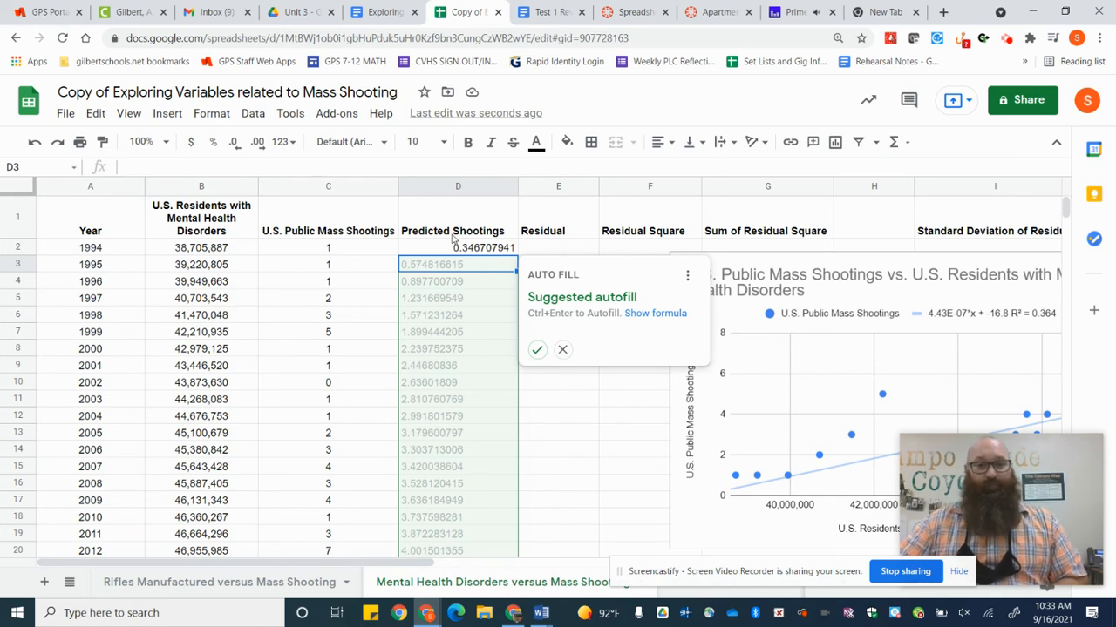
Step: Fill the prediction formula from D2 down to D24 and open D6 to check its cell reference
{"action": "left_click", "coordinate": [538, 351]}
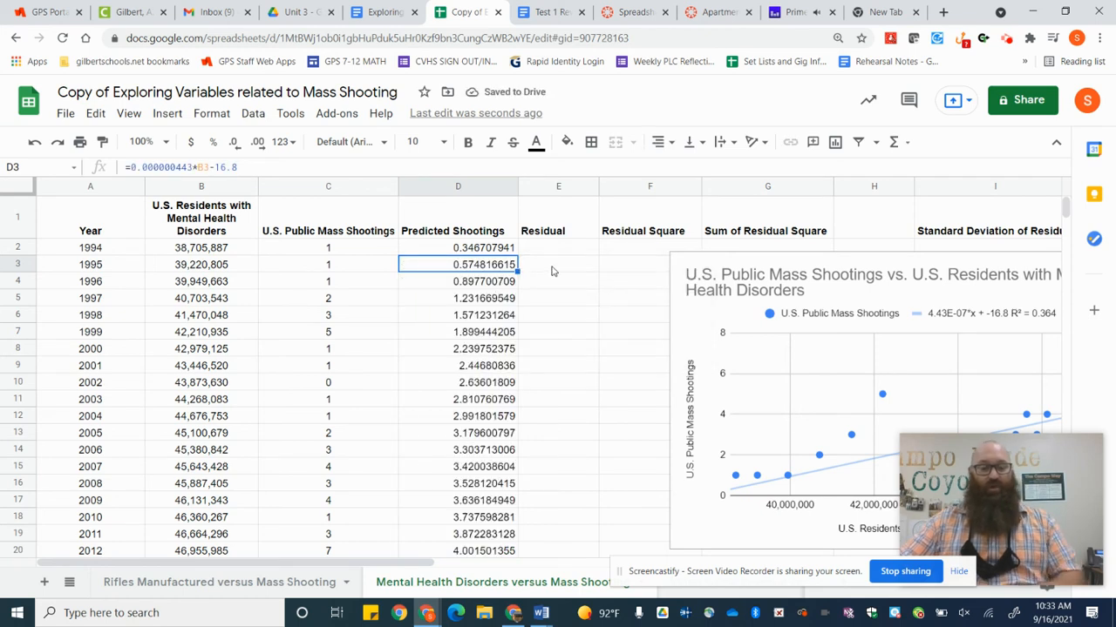
{"action": "key", "text": "ctrl+z"}
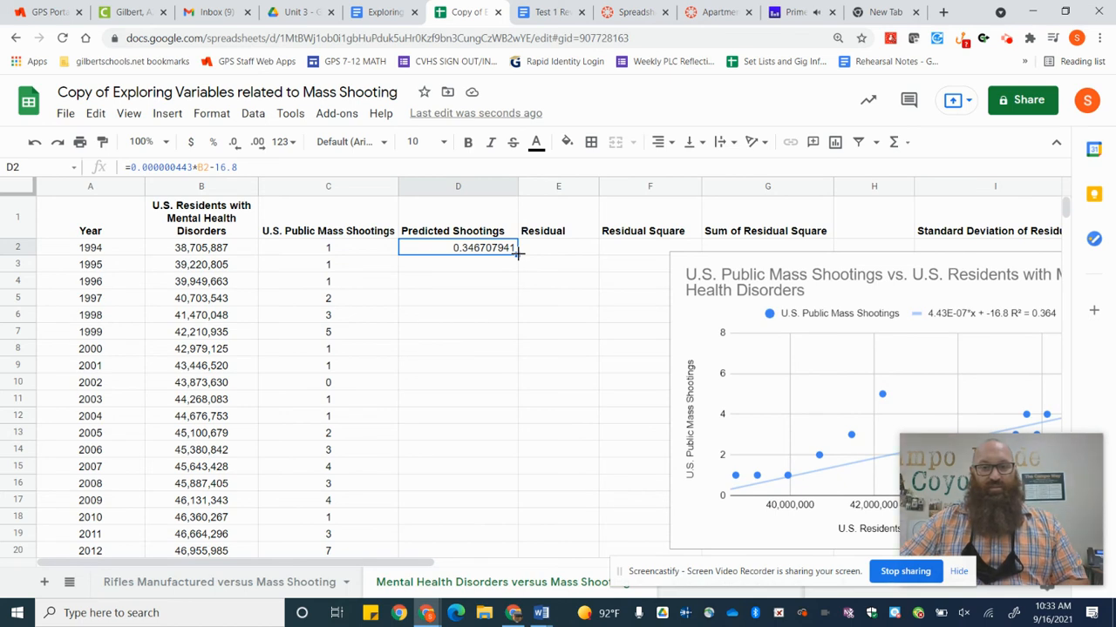
{"action": "left_click_drag", "start_coordinate": [517, 252], "coordinate": [490, 395]}
{"action": "scroll", "coordinate": [490, 395], "scroll_direction": "up", "scroll_amount": 4}
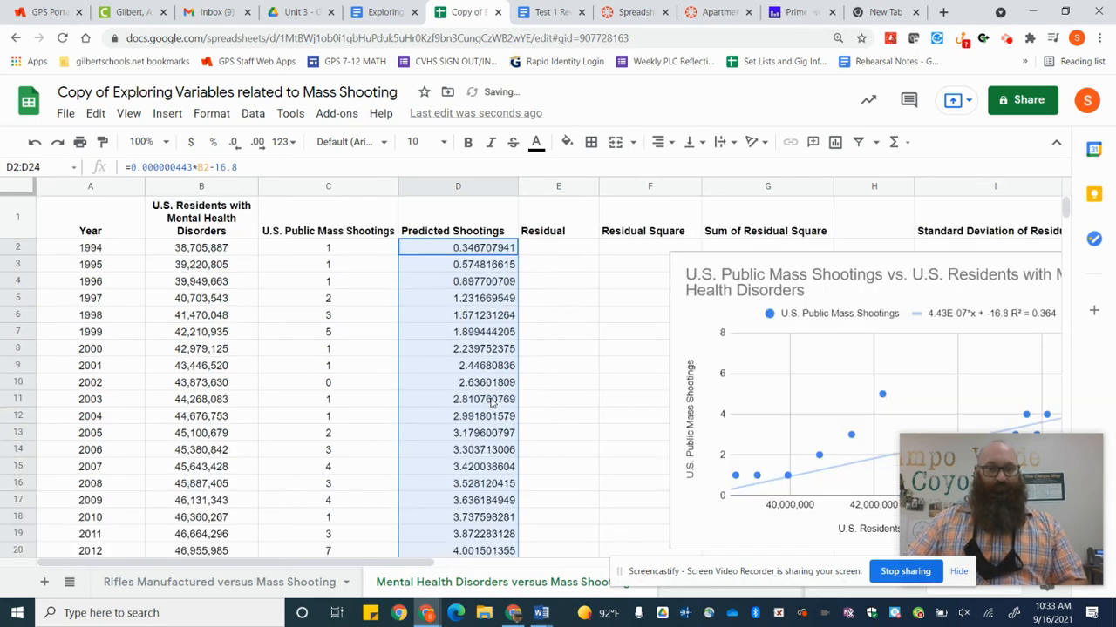
{"action": "left_click", "coordinate": [468, 316]}
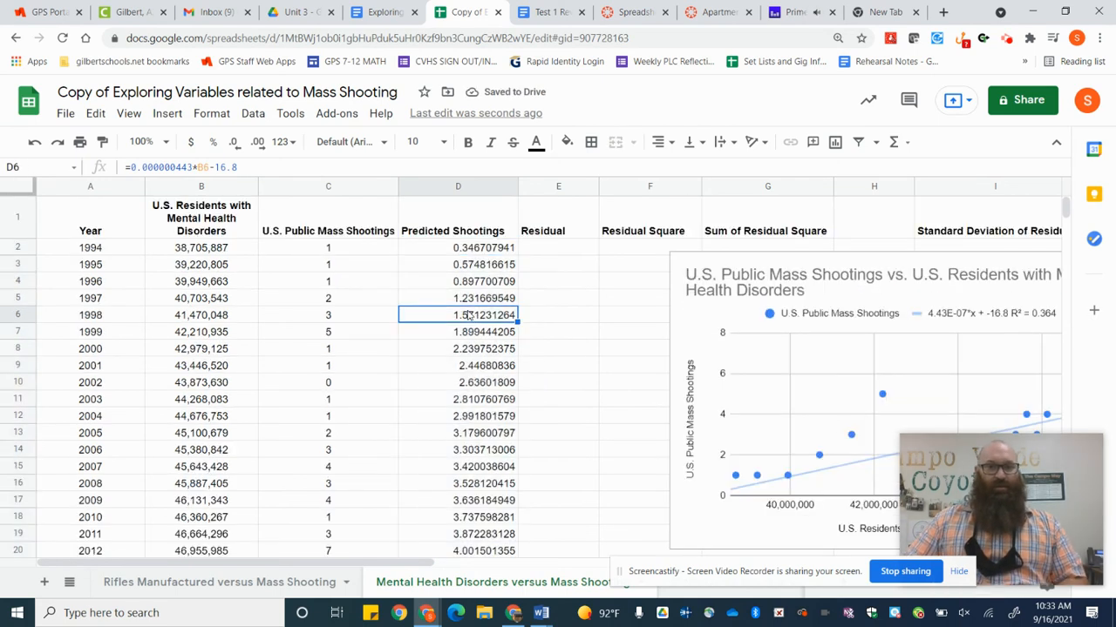
{"action": "double_click", "coordinate": [468, 317]}
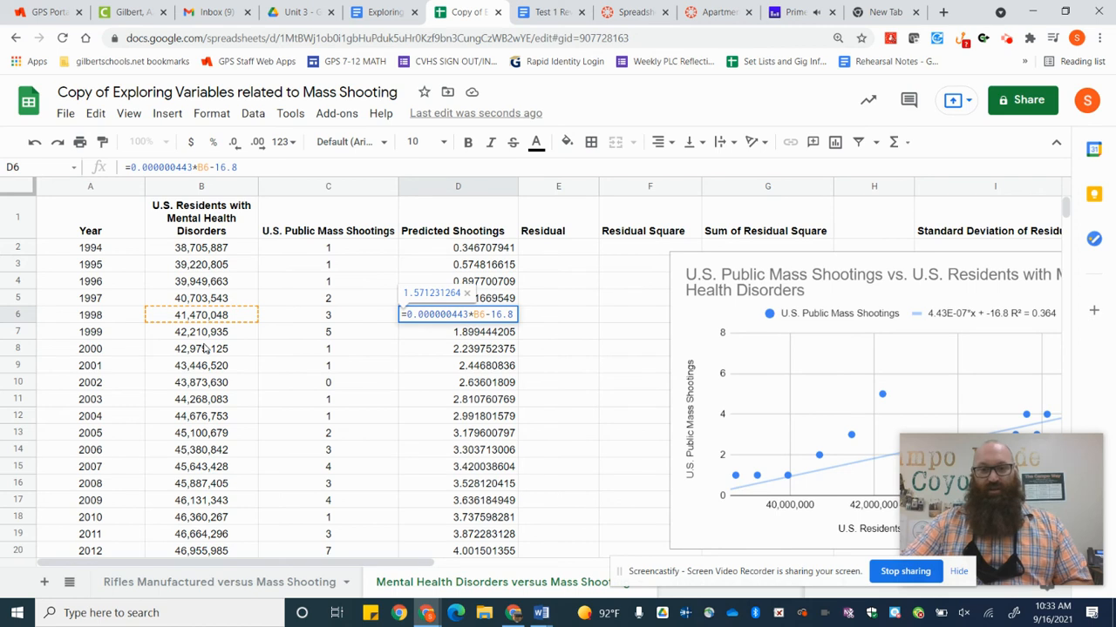
Step: Leave the D6 formula unchanged and move the scatter chart rightward to start near the end of column G, clear of columns E and F
{"action": "key", "text": "Return"}
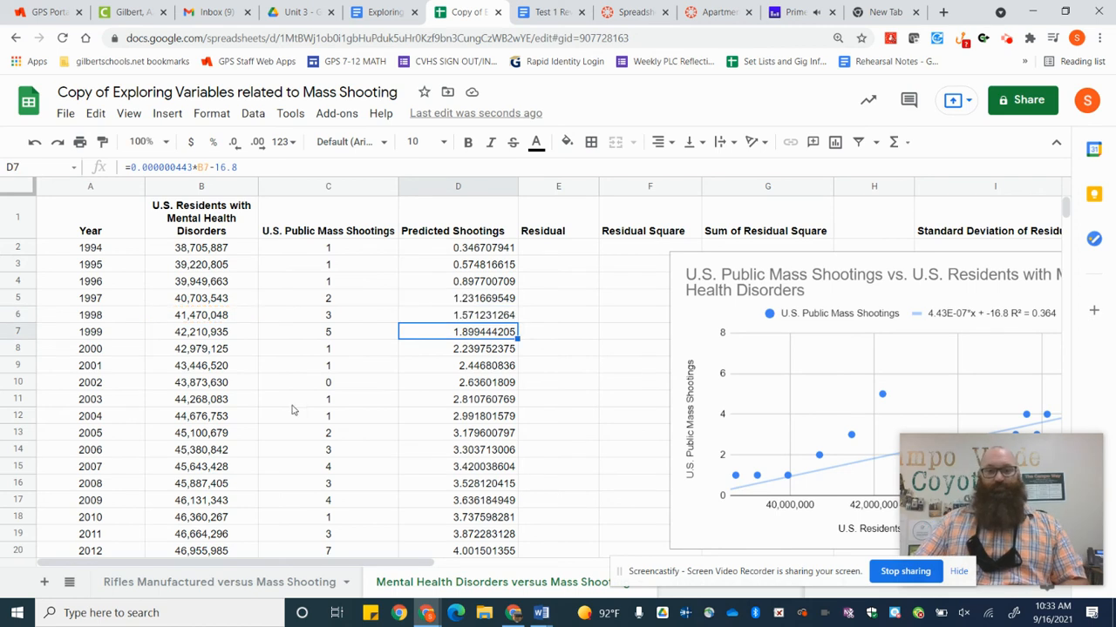
{"action": "left_click", "coordinate": [561, 251]}
{"action": "left_click", "coordinate": [807, 272]}
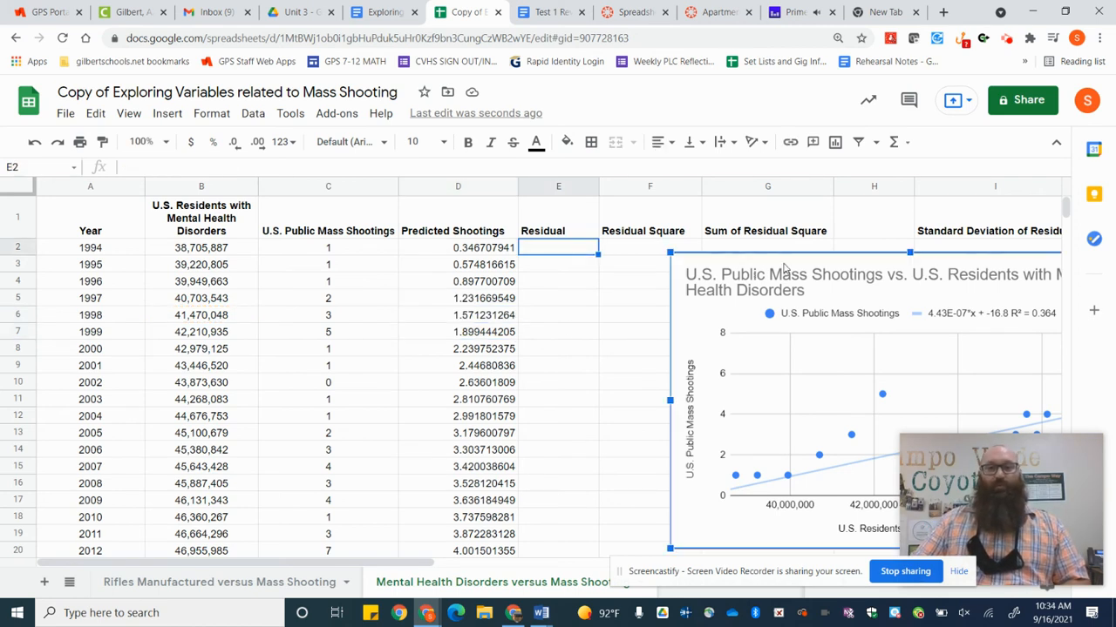
{"action": "left_click_drag", "start_coordinate": [784, 268], "coordinate": [1046, 277]}
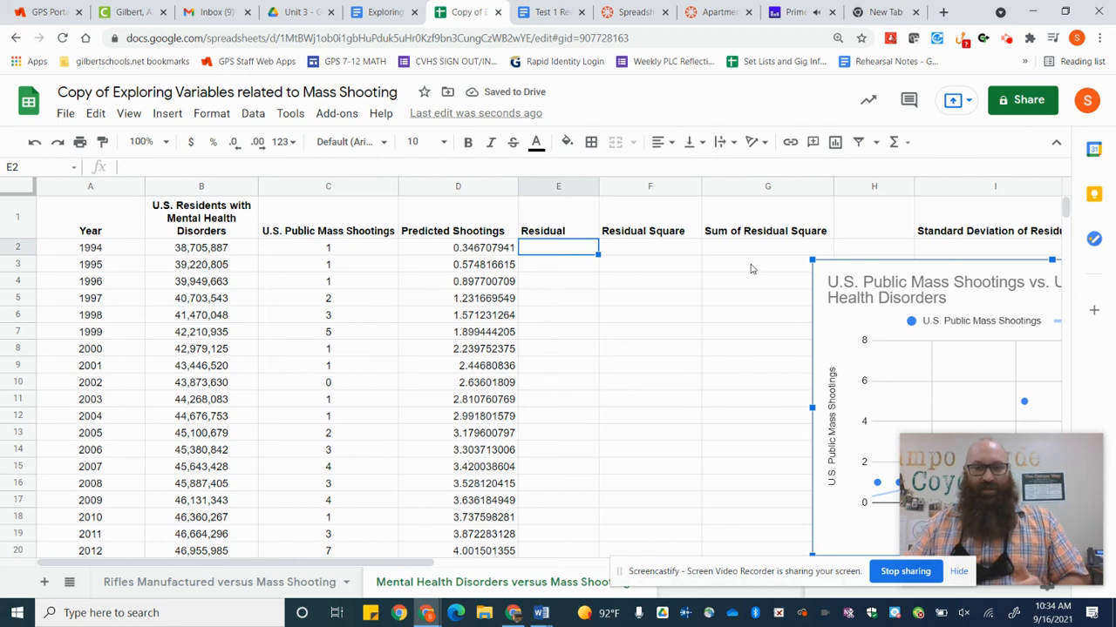
Step: Enter the residual formula =C2-D2 in E2 and accept the suggested autofill for the remaining years
{"action": "left_click", "coordinate": [569, 254]}
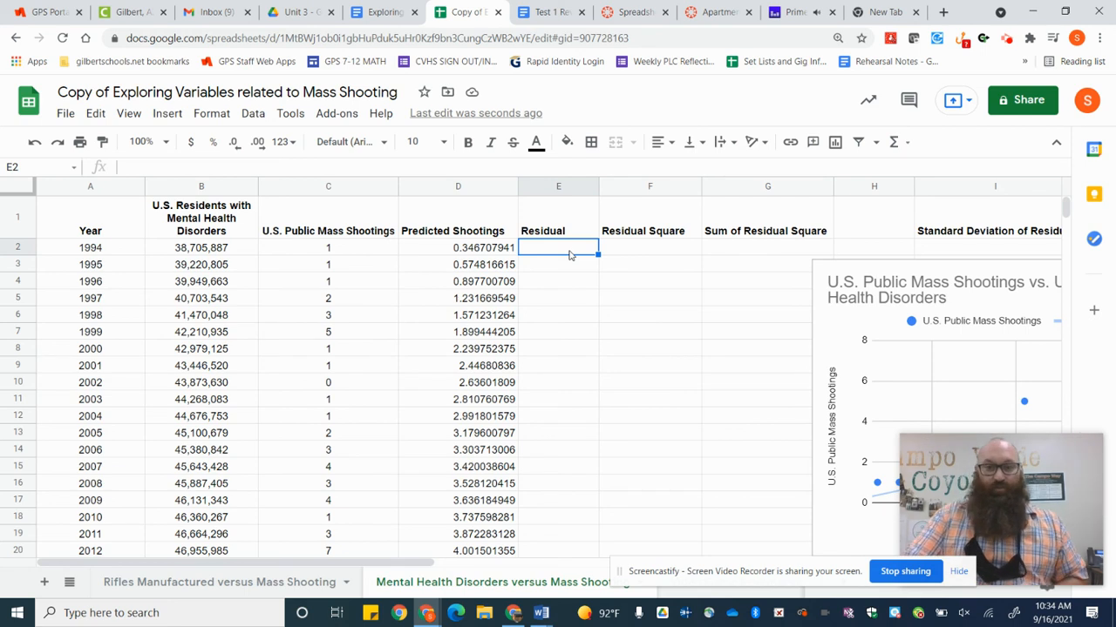
{"action": "type", "text": "="}
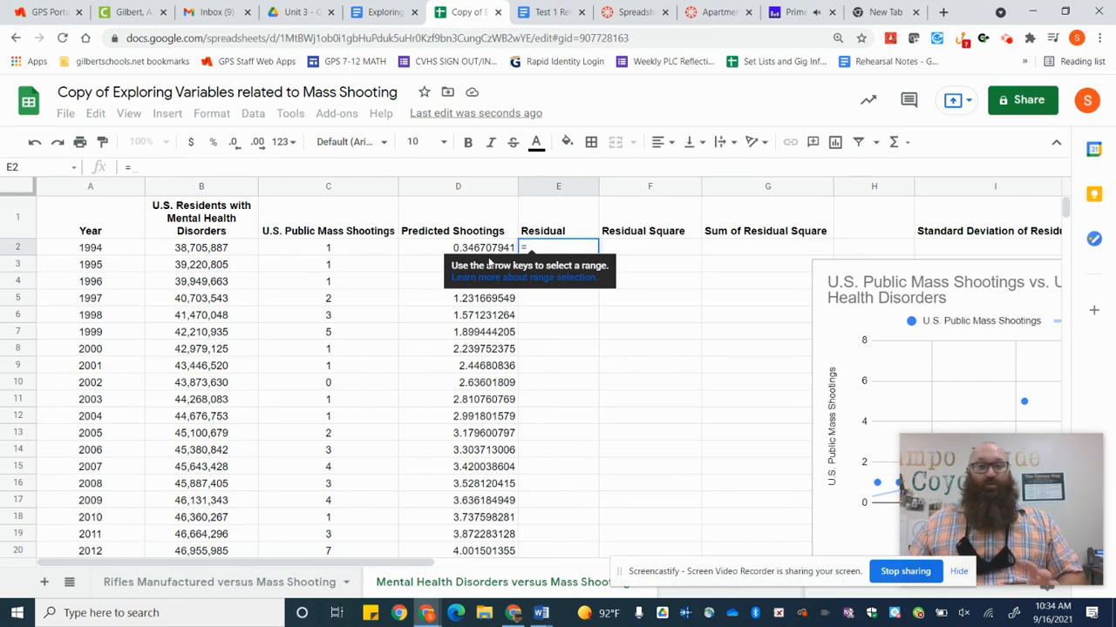
{"action": "left_click", "coordinate": [371, 252]}
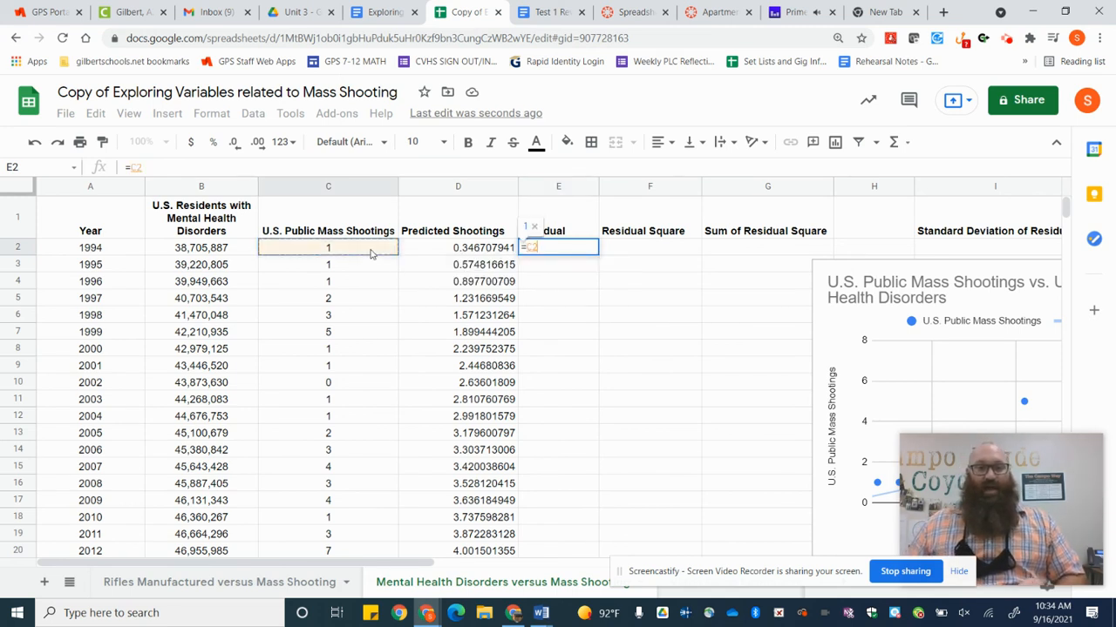
{"action": "type", "text": "-"}
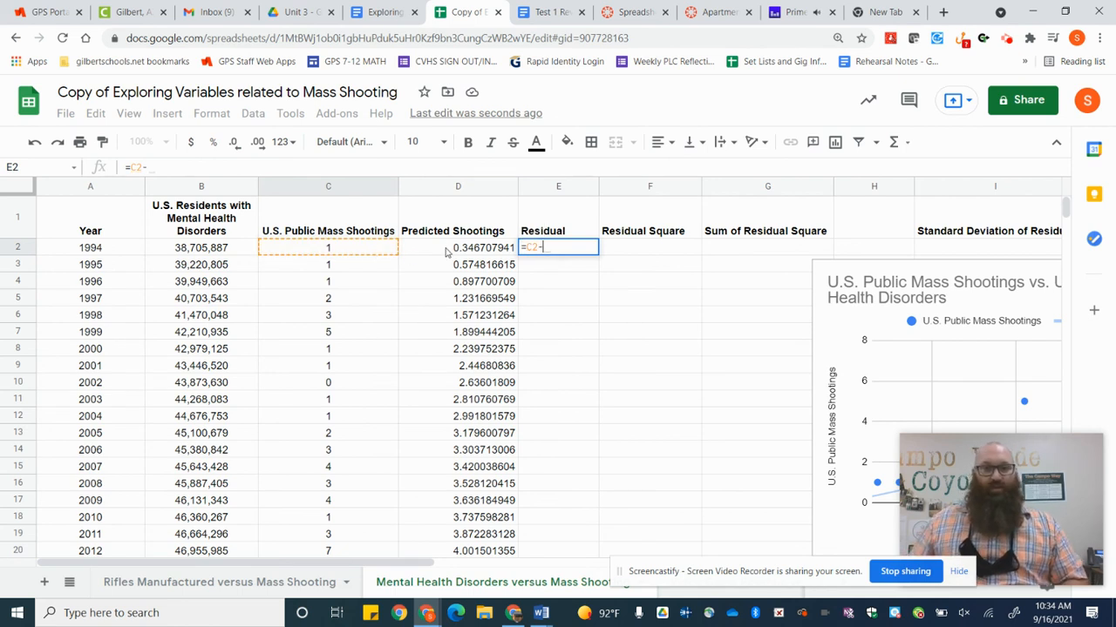
{"action": "left_click", "coordinate": [446, 252]}
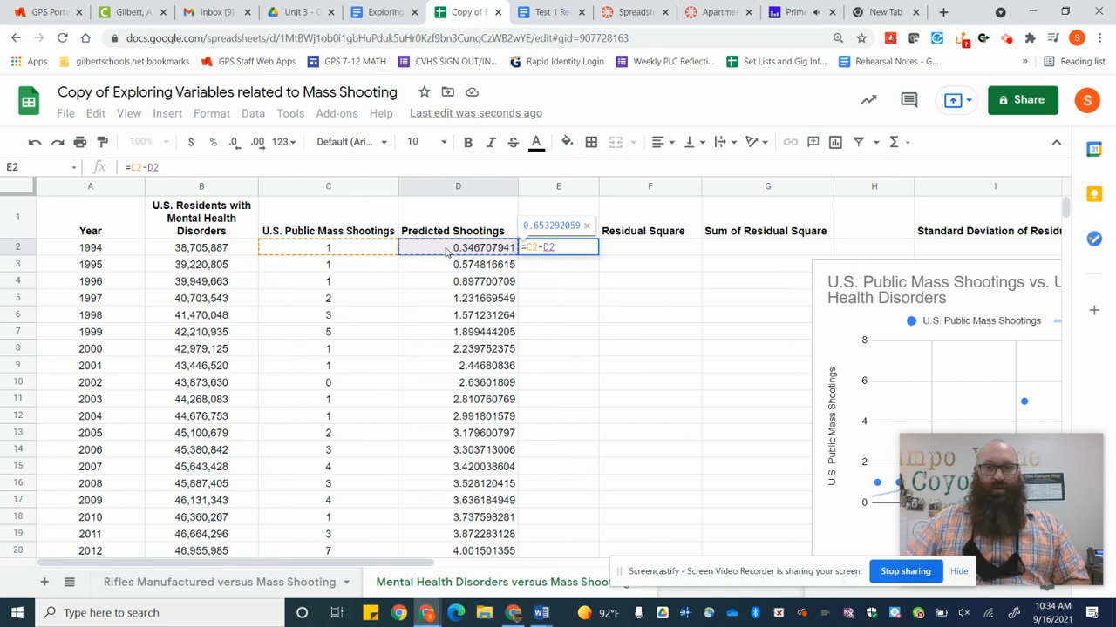
{"action": "key", "text": "Return"}
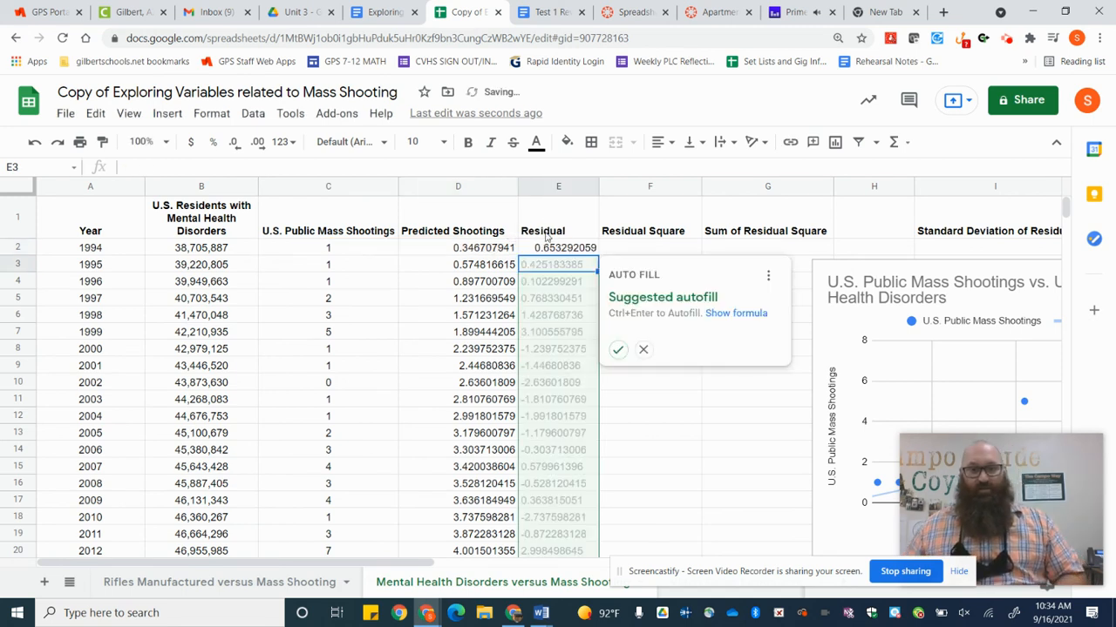
{"action": "left_click", "coordinate": [618, 352]}
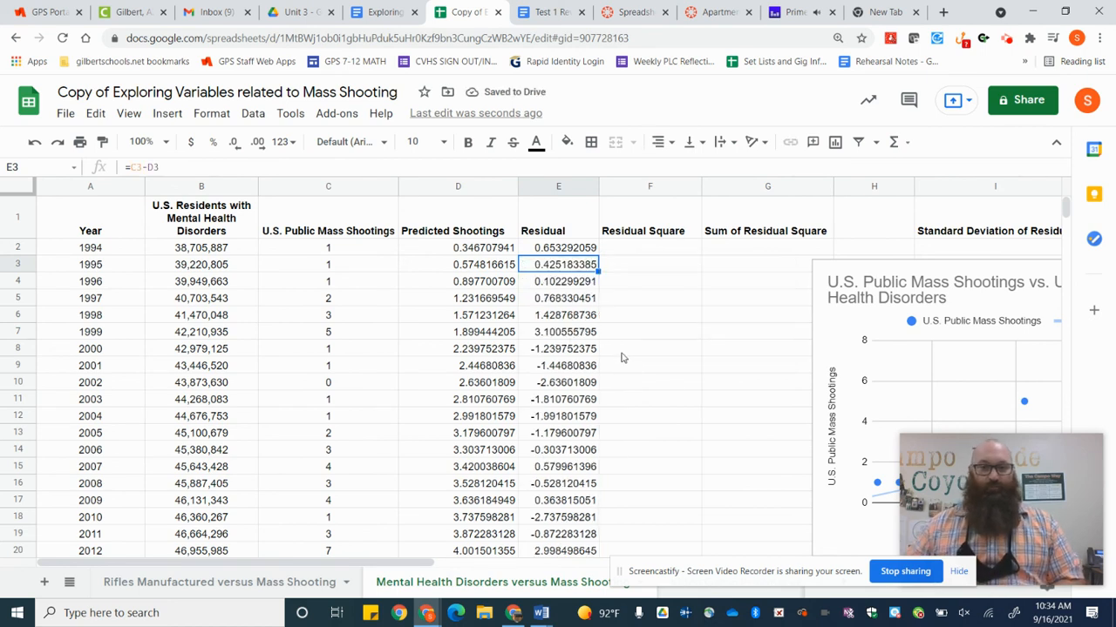
Step: Square the 1994 residual with =E2^2 in F2 and accept the suggested autofill down the Residual Square column
{"action": "left_click", "coordinate": [650, 253]}
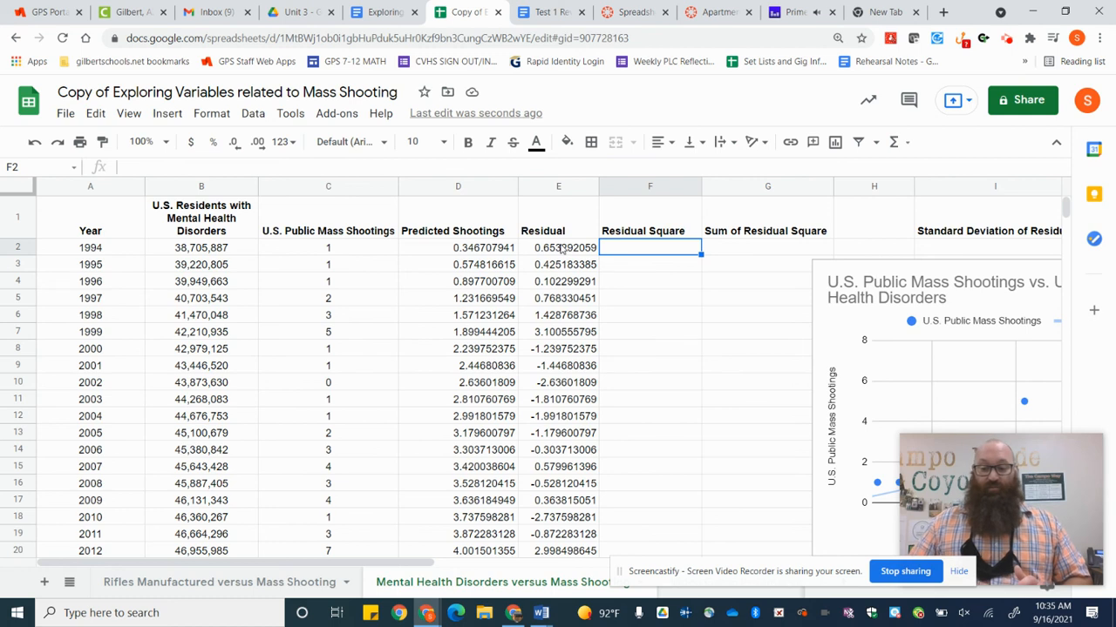
{"action": "type", "text": "="}
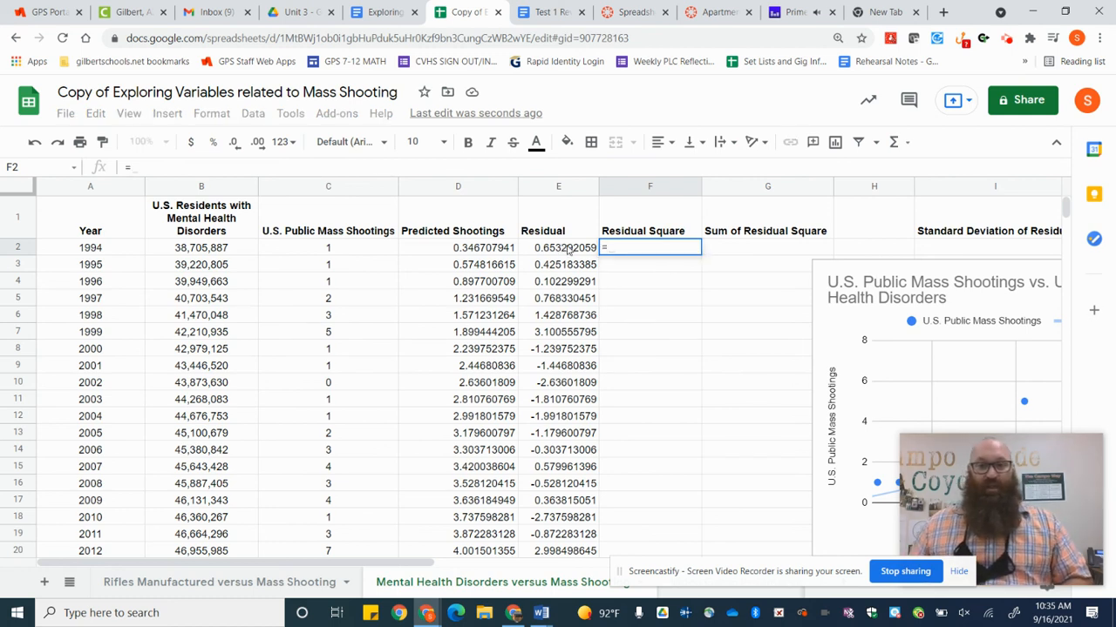
{"action": "left_click", "coordinate": [565, 251]}
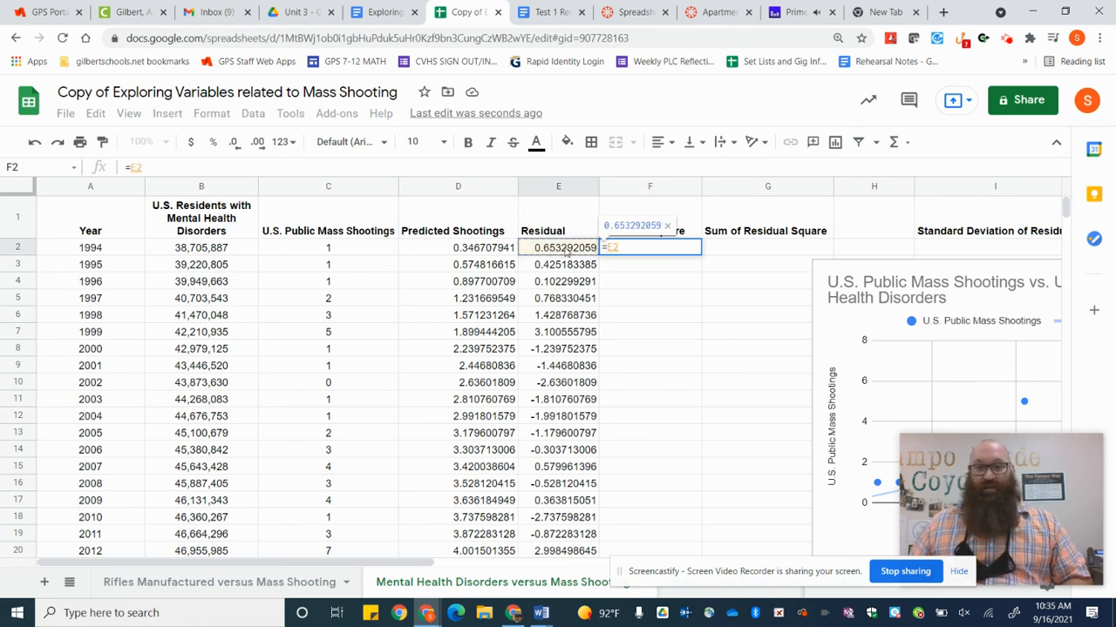
{"action": "type", "text": "^2"}
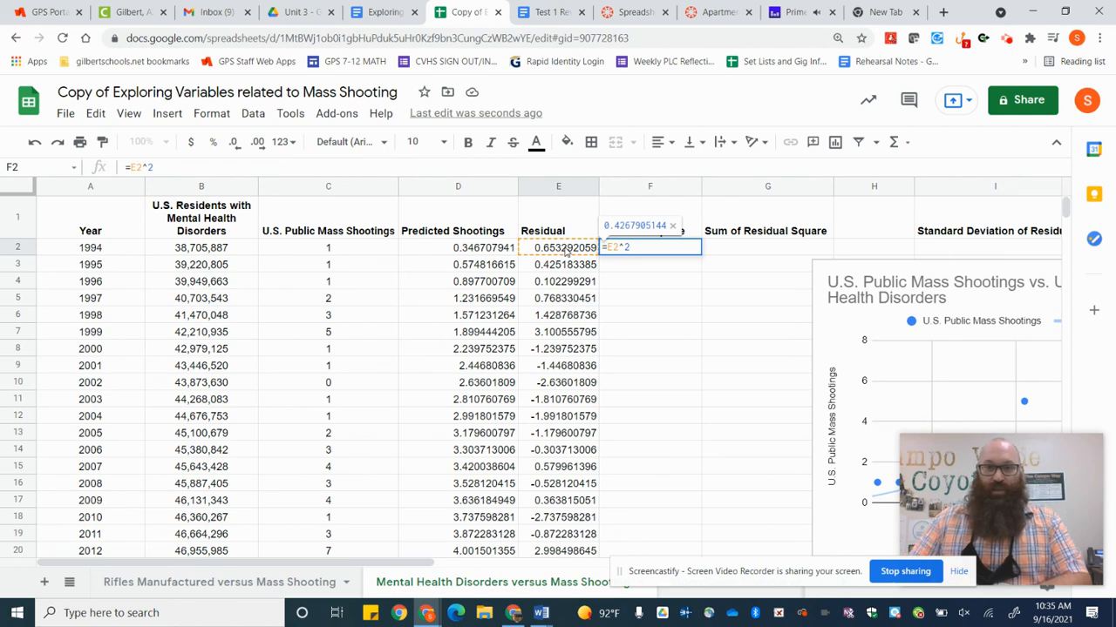
{"action": "key", "text": "Return"}
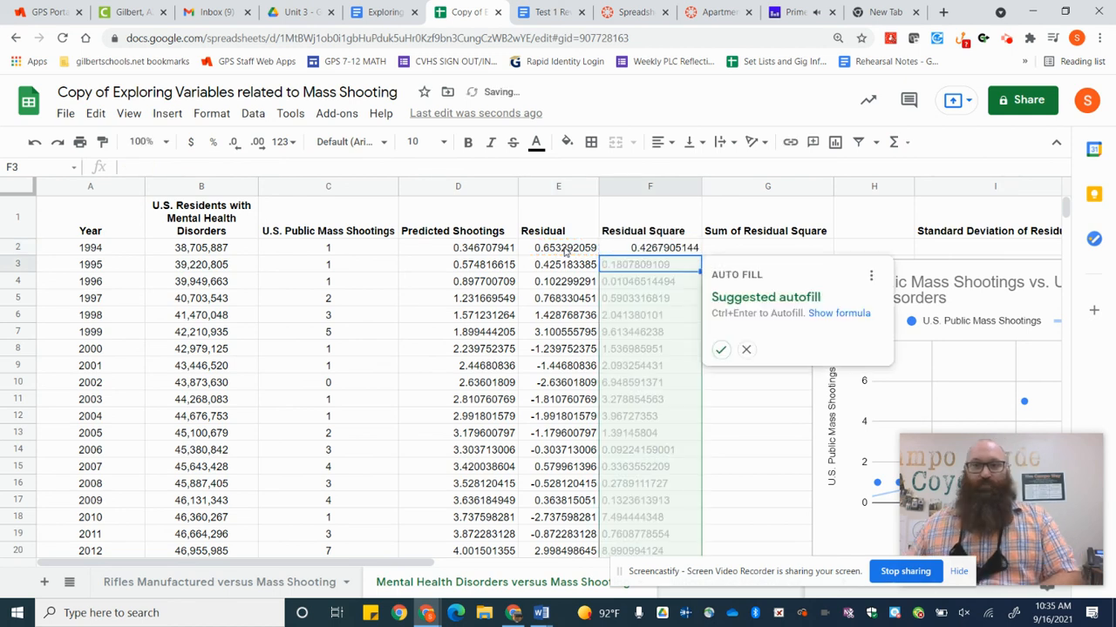
{"action": "left_click", "coordinate": [724, 350]}
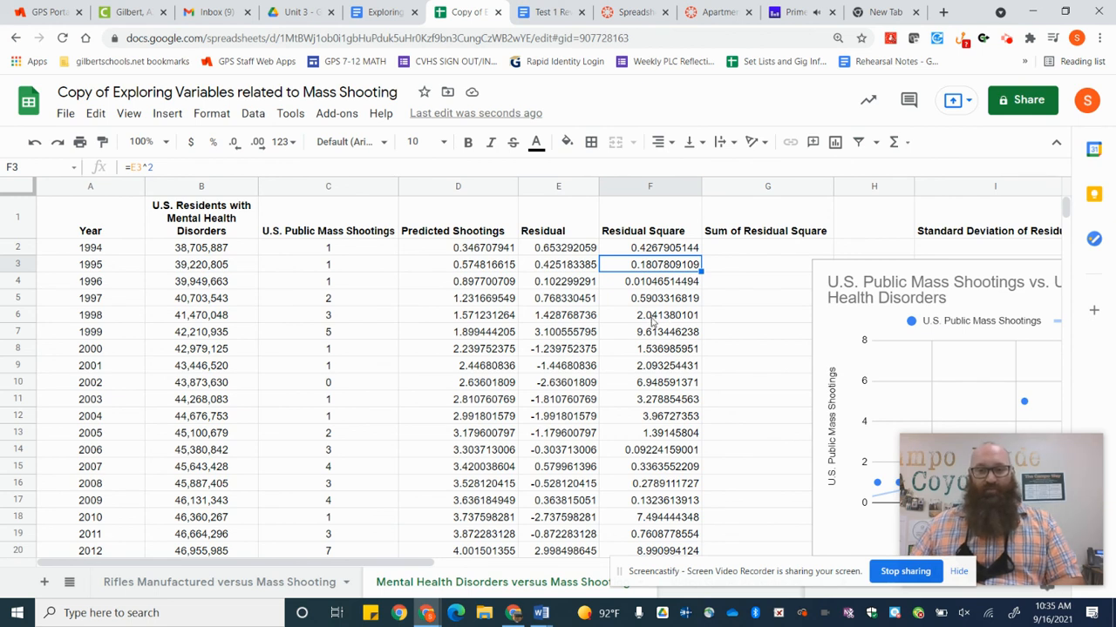
Step: Select cell G2 under the Sum of Residual Square header
{"action": "left_click", "coordinate": [736, 250]}
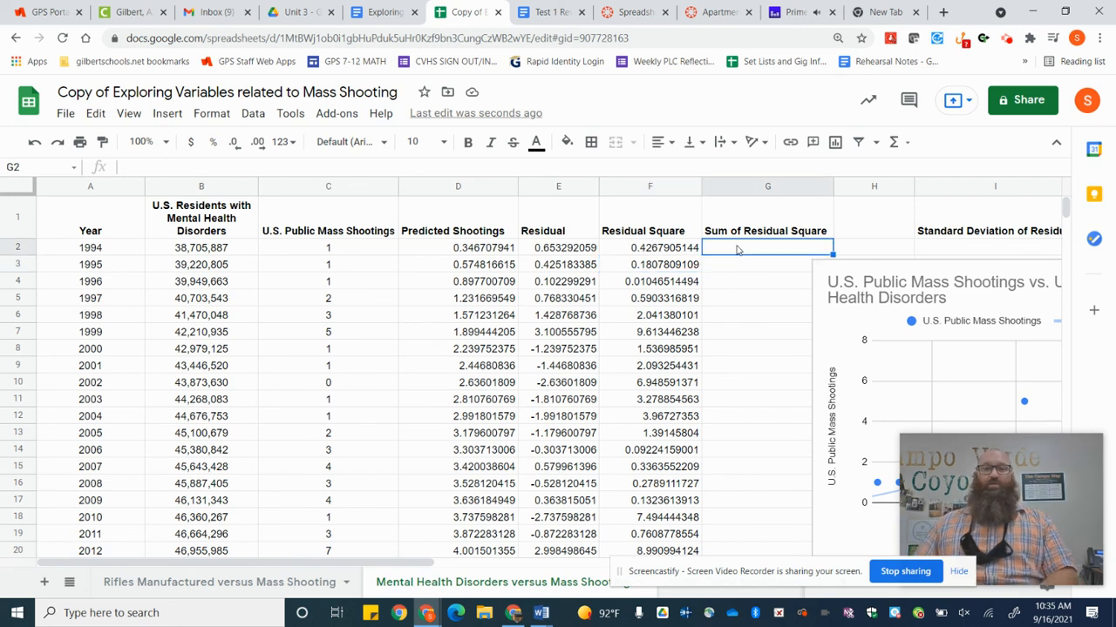